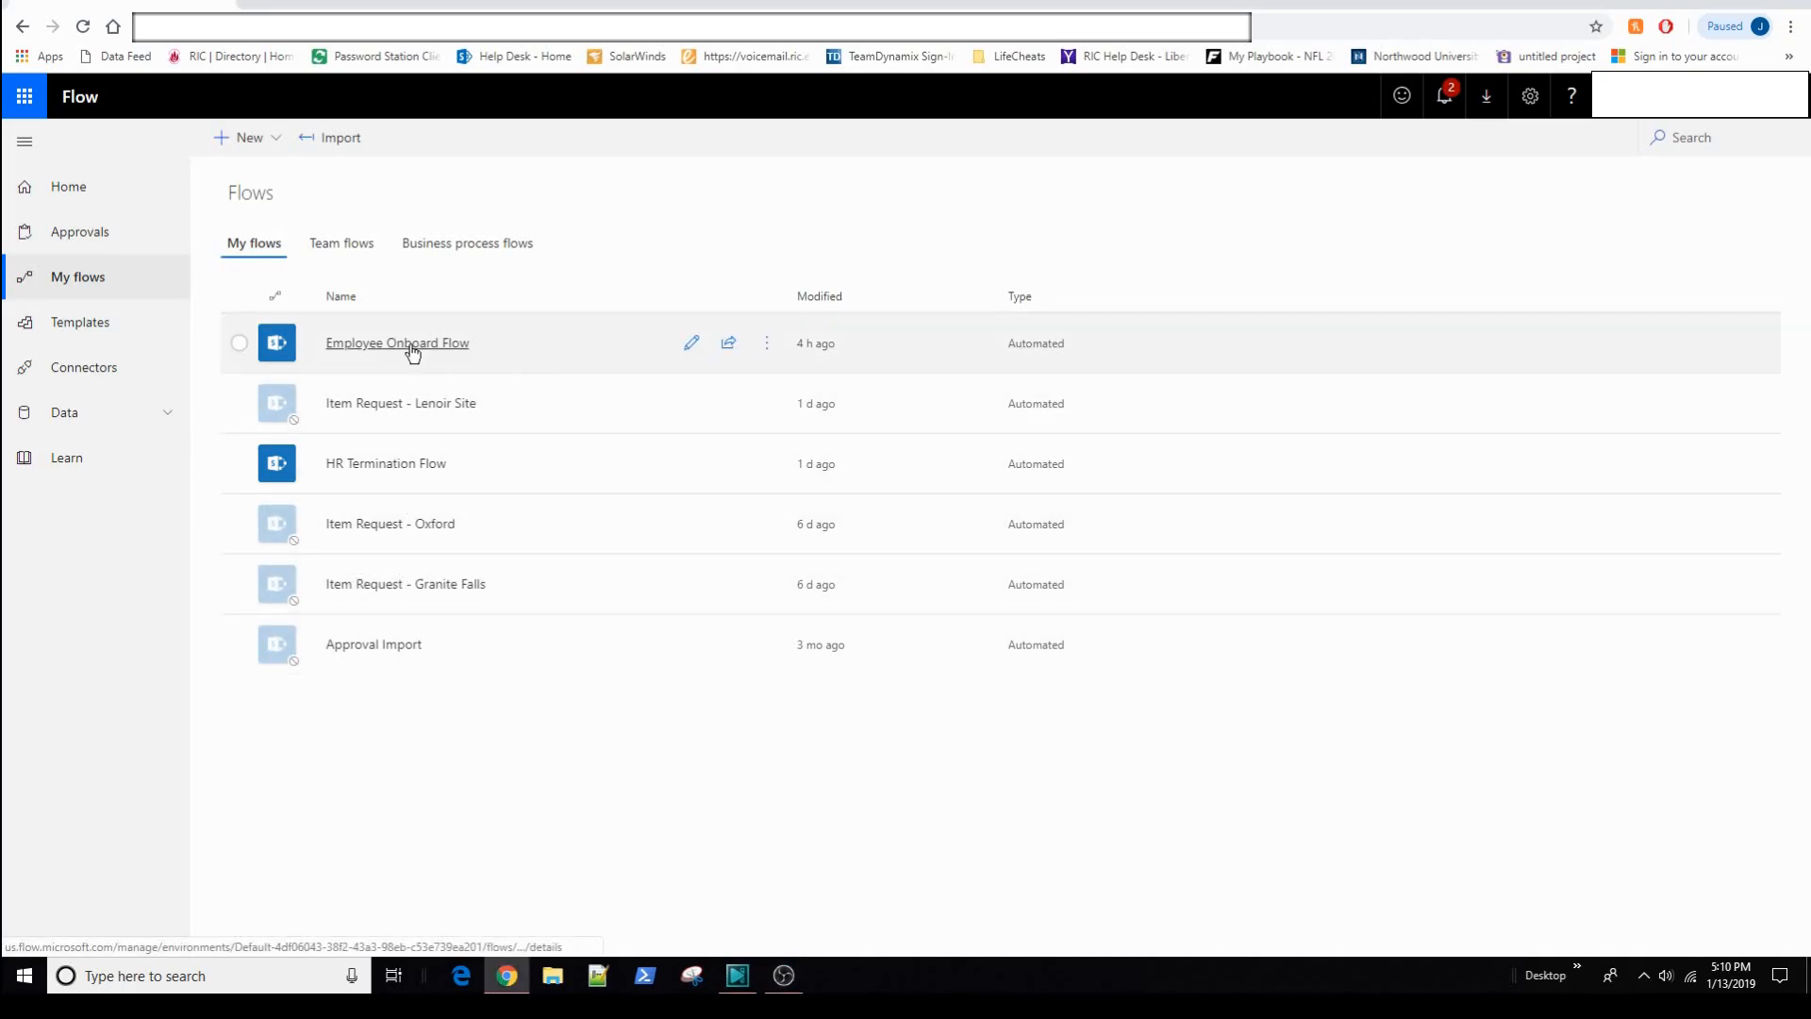
Step: Open the Employee Onboard Flow from the list of flows and start editing it
left_click(411, 347)
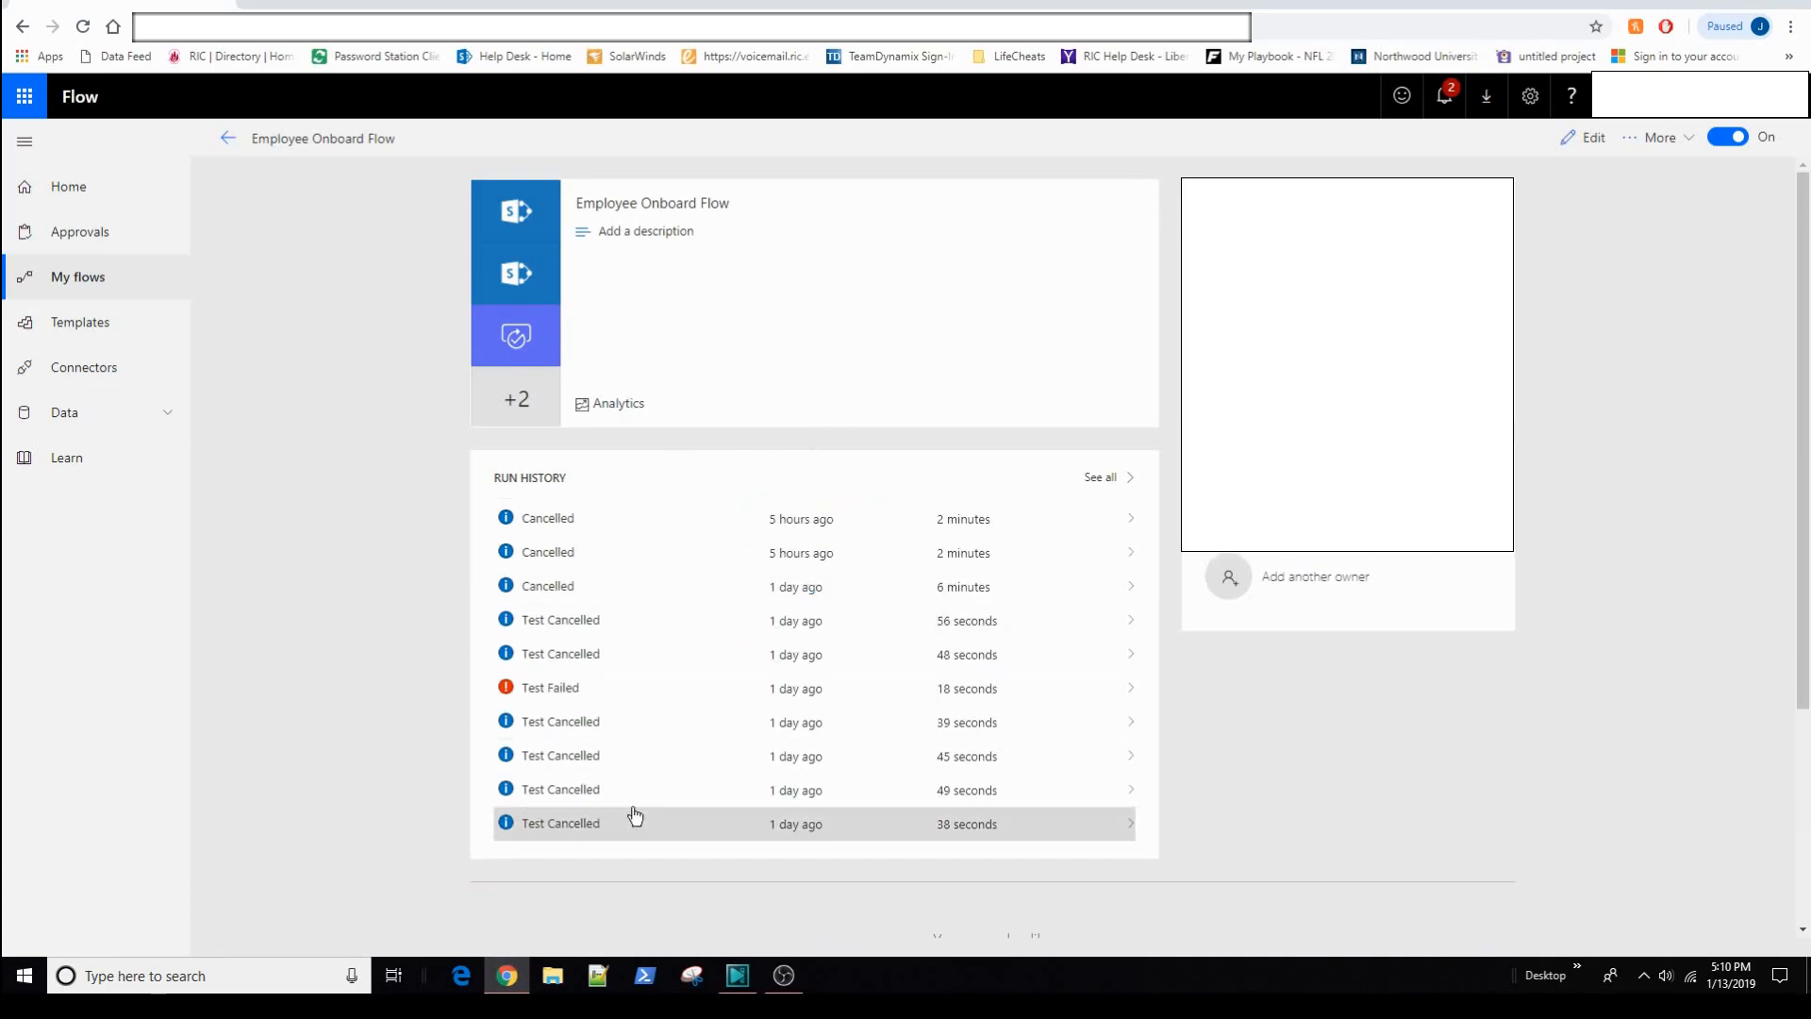
left_click(1593, 139)
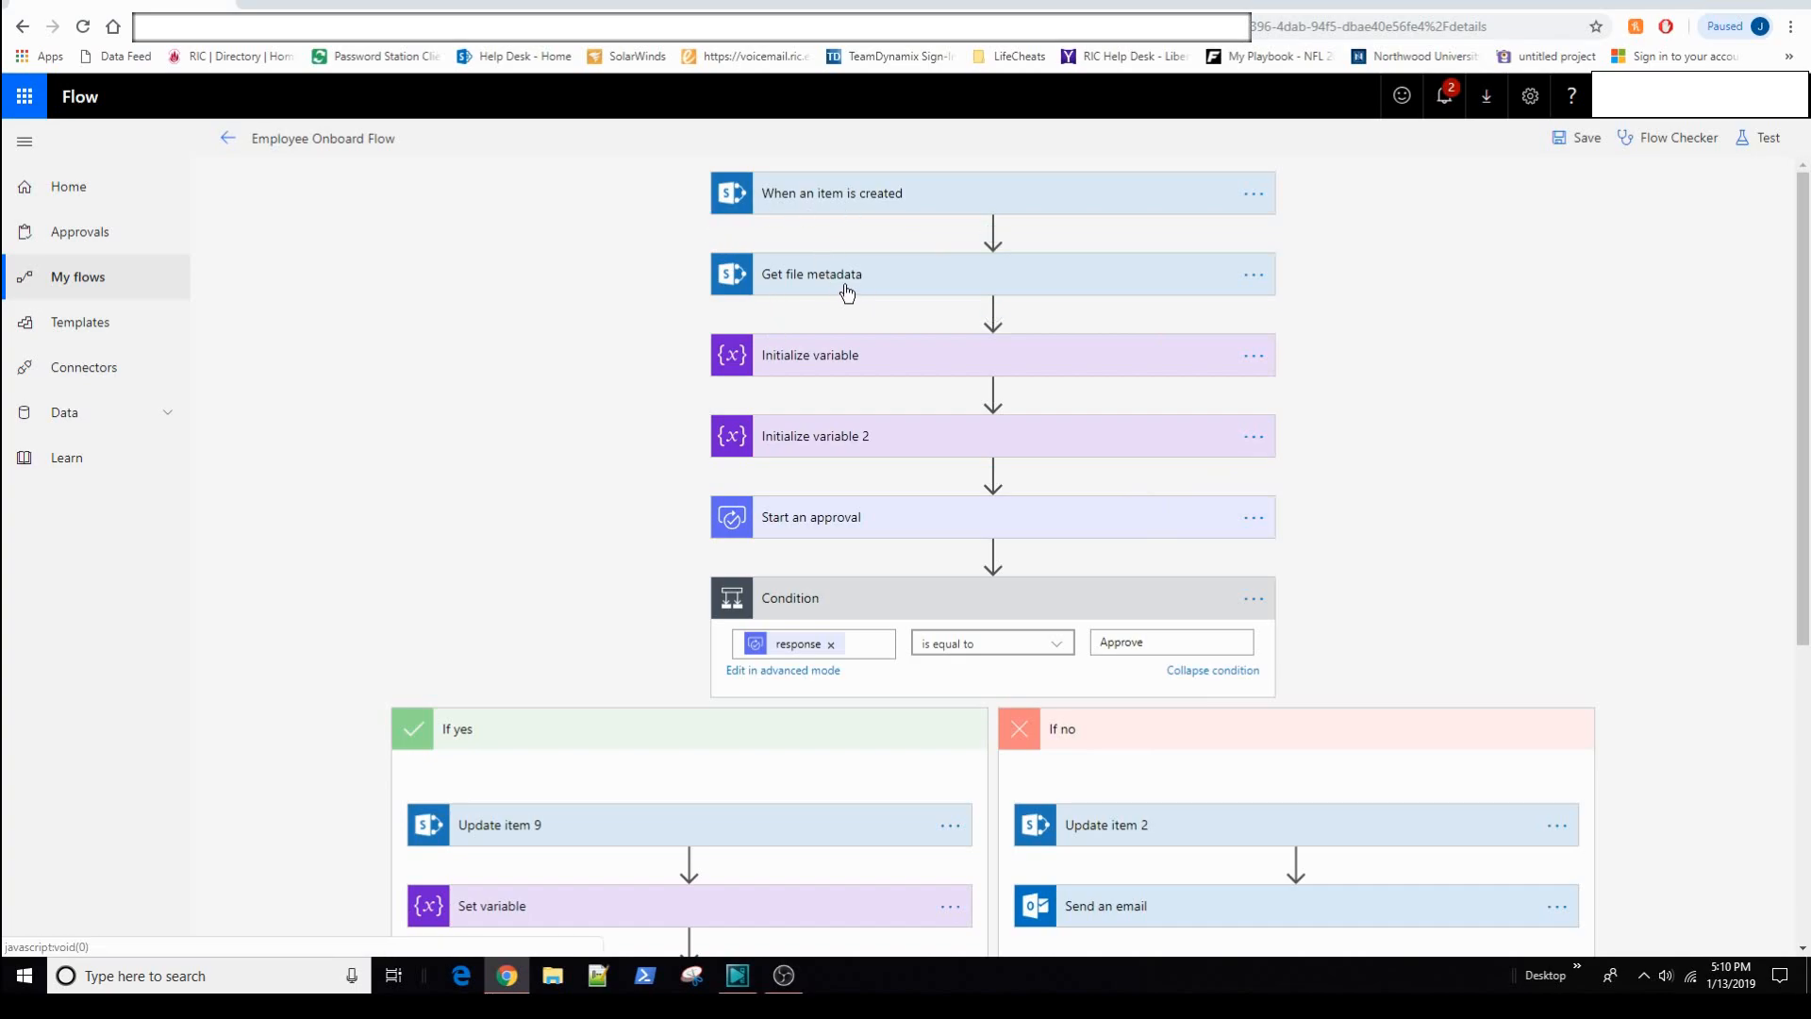
Step: Inspect the settings of the Get file metadata action and the first Initialize variable action, collapsing each one after viewing
left_click(895, 293)
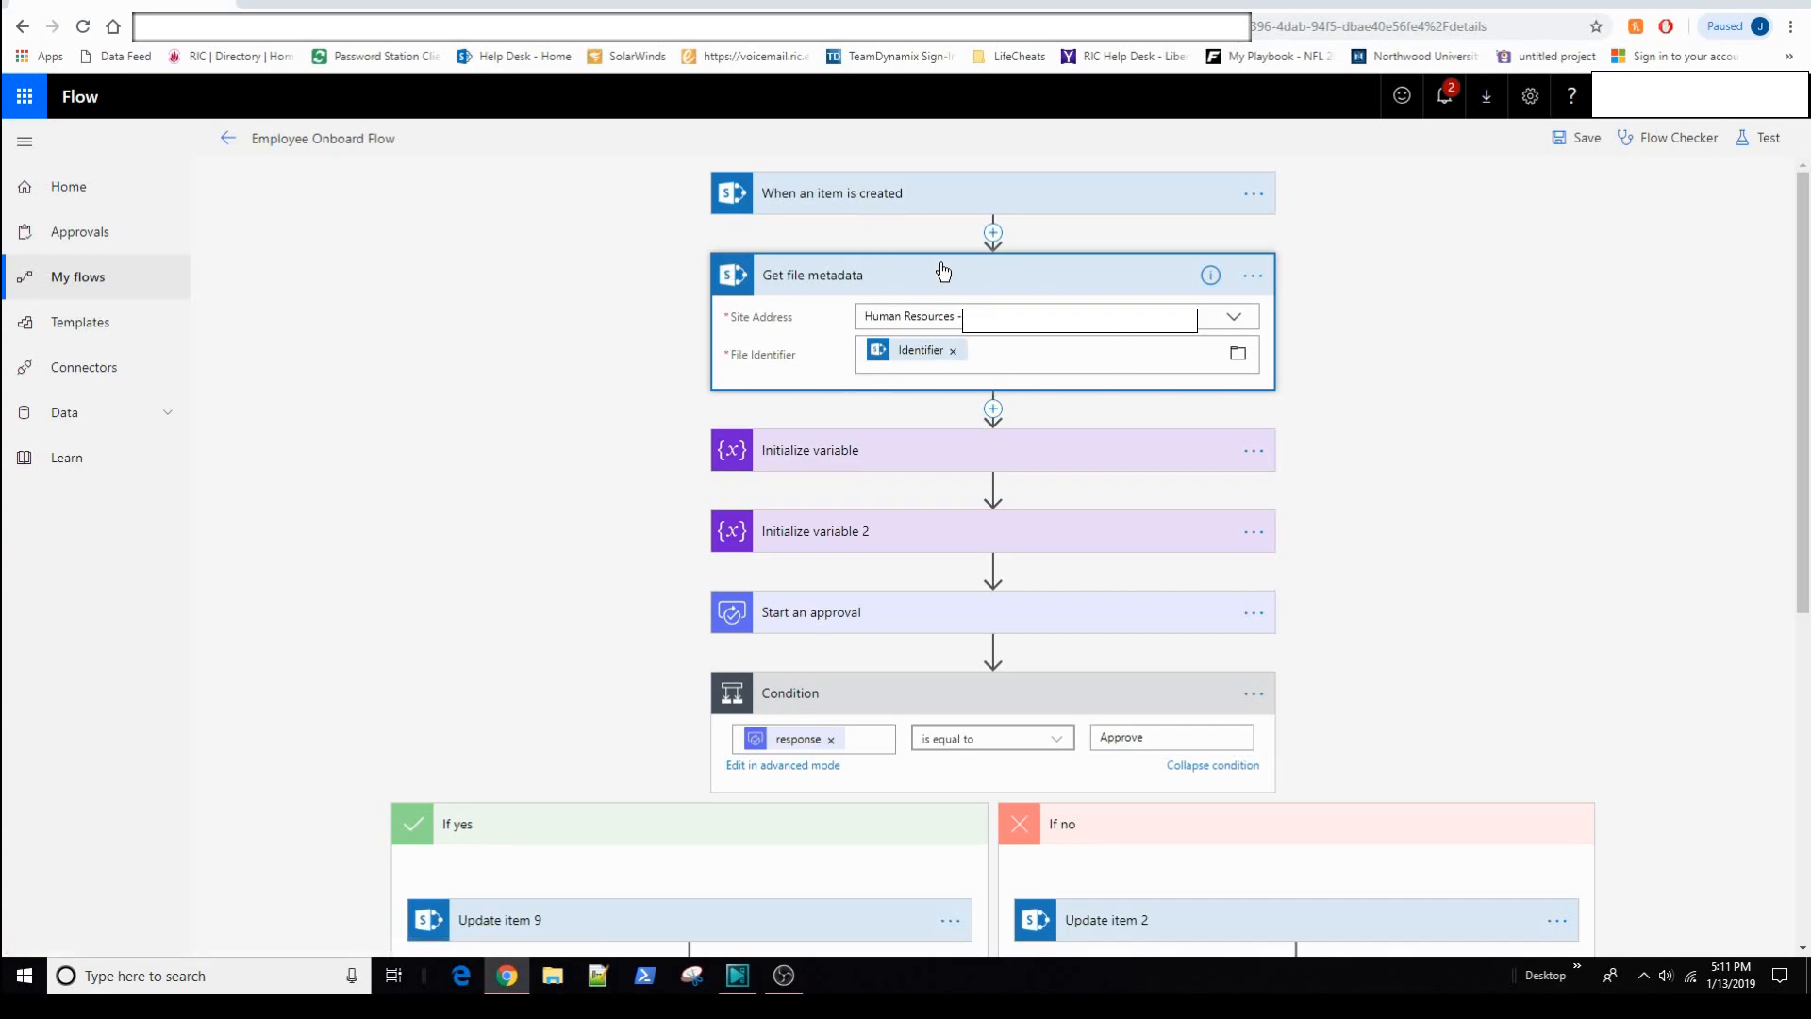
left_click(883, 277)
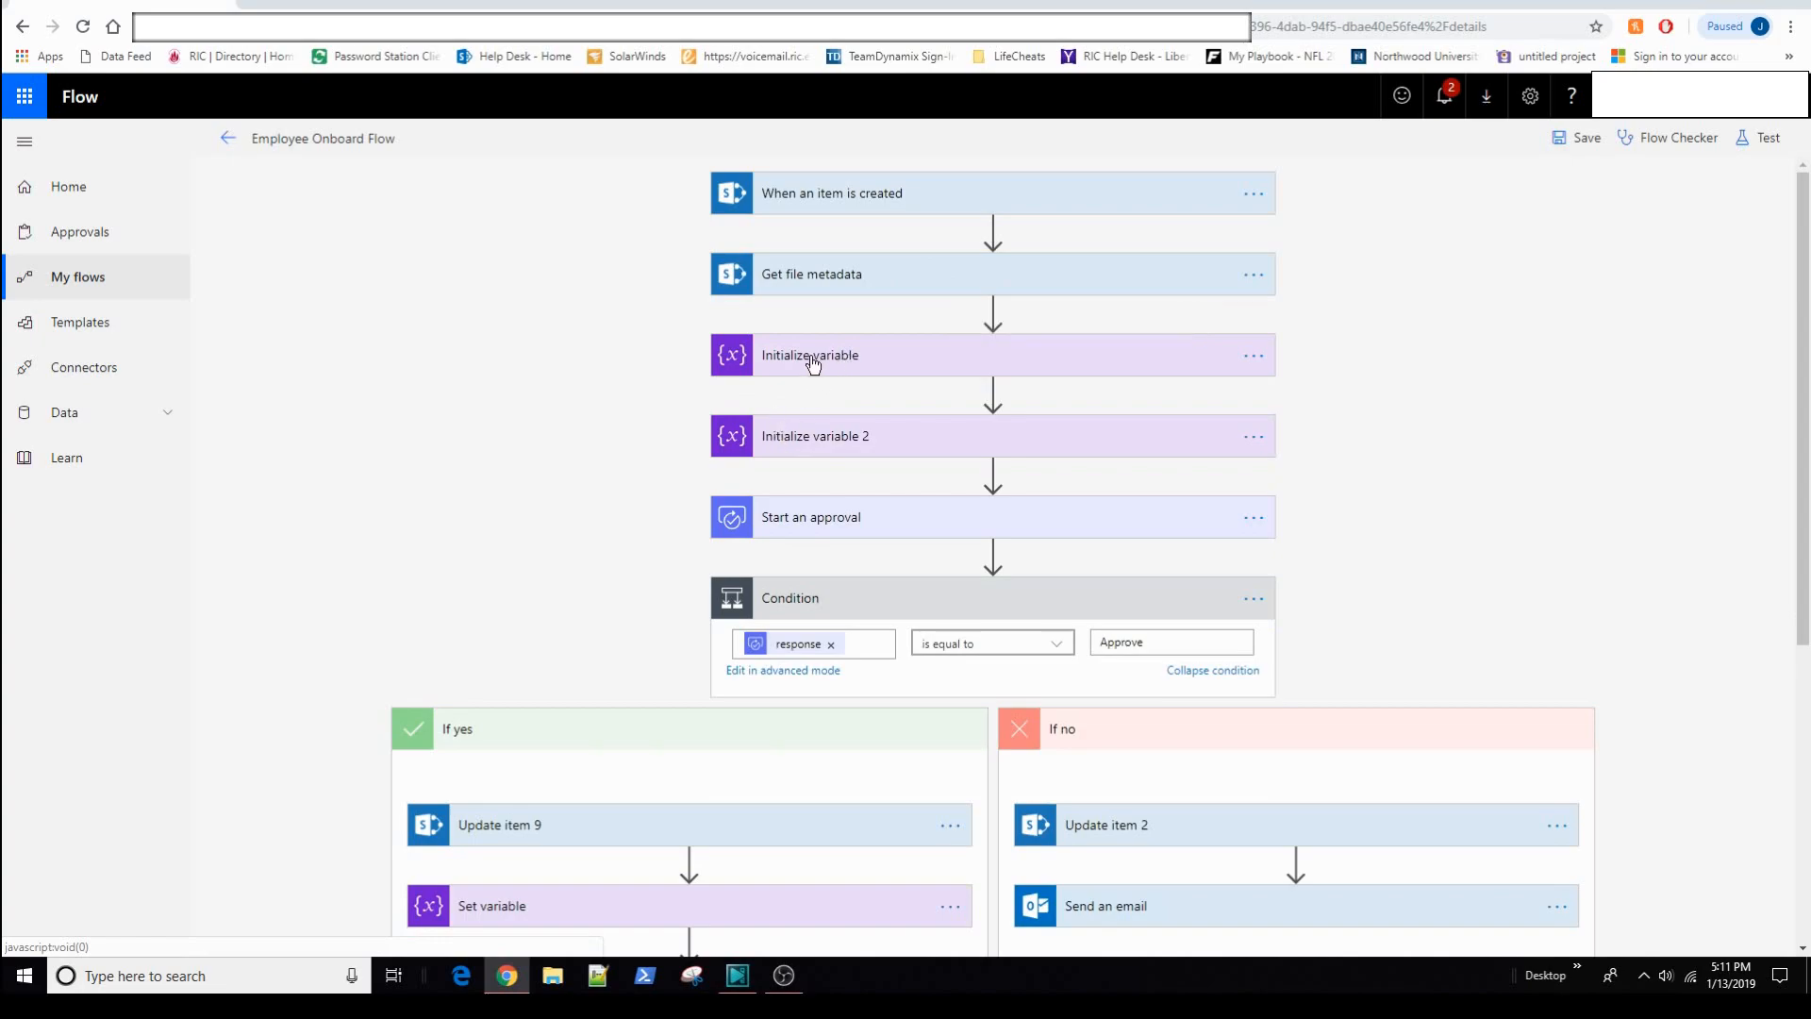
left_click(813, 364)
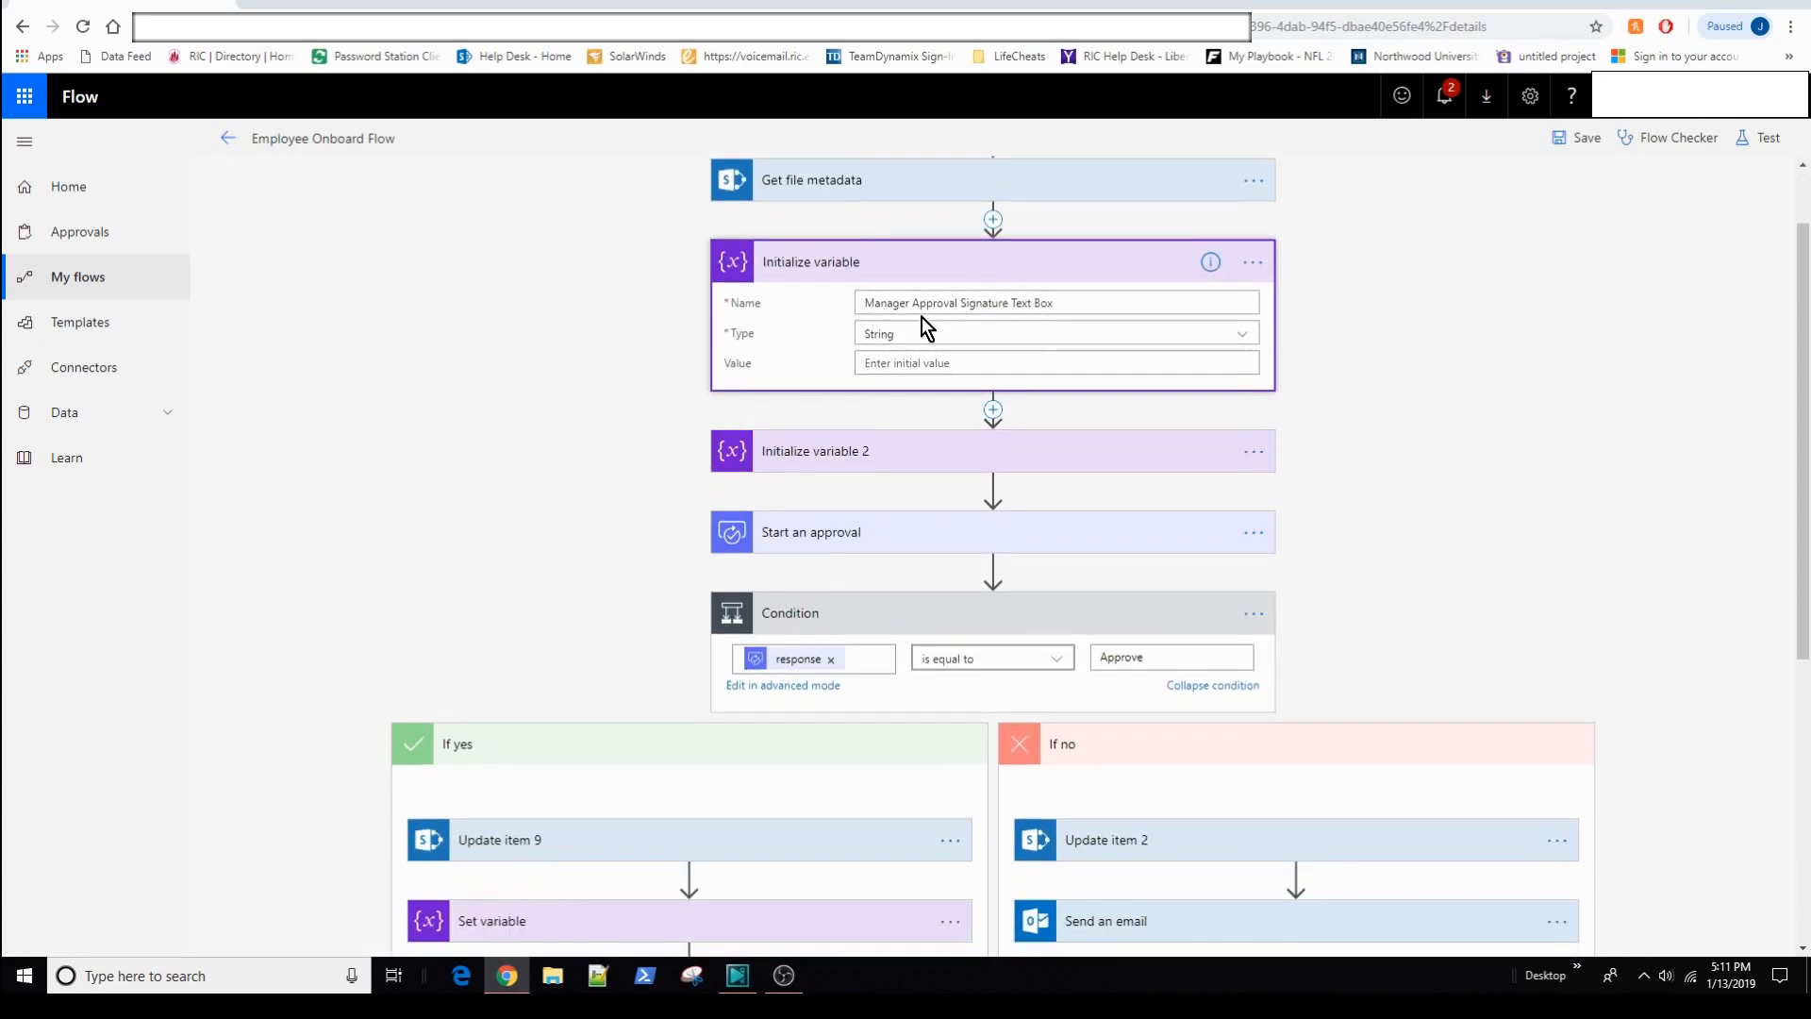
left_click(854, 267)
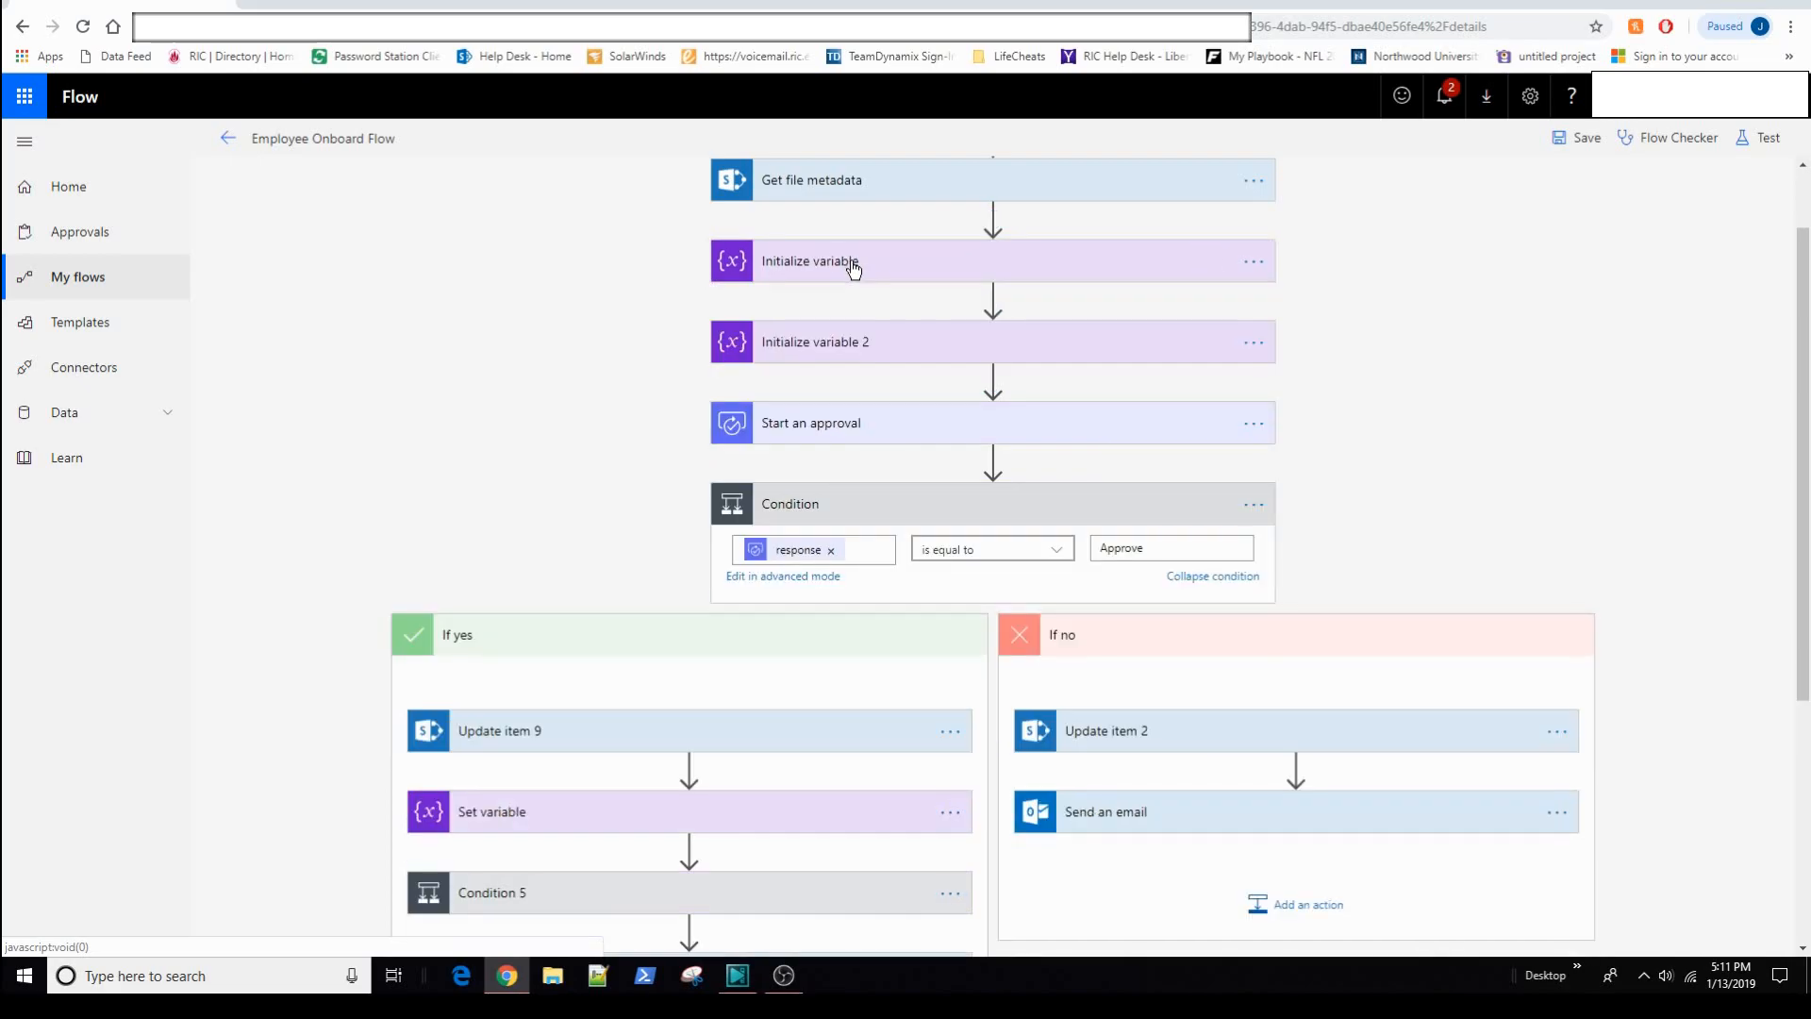
Step: Browse all dynamic content from Get file metadata and the item-created trigger for the Assigned to field of Start an approval
left_click(754, 434)
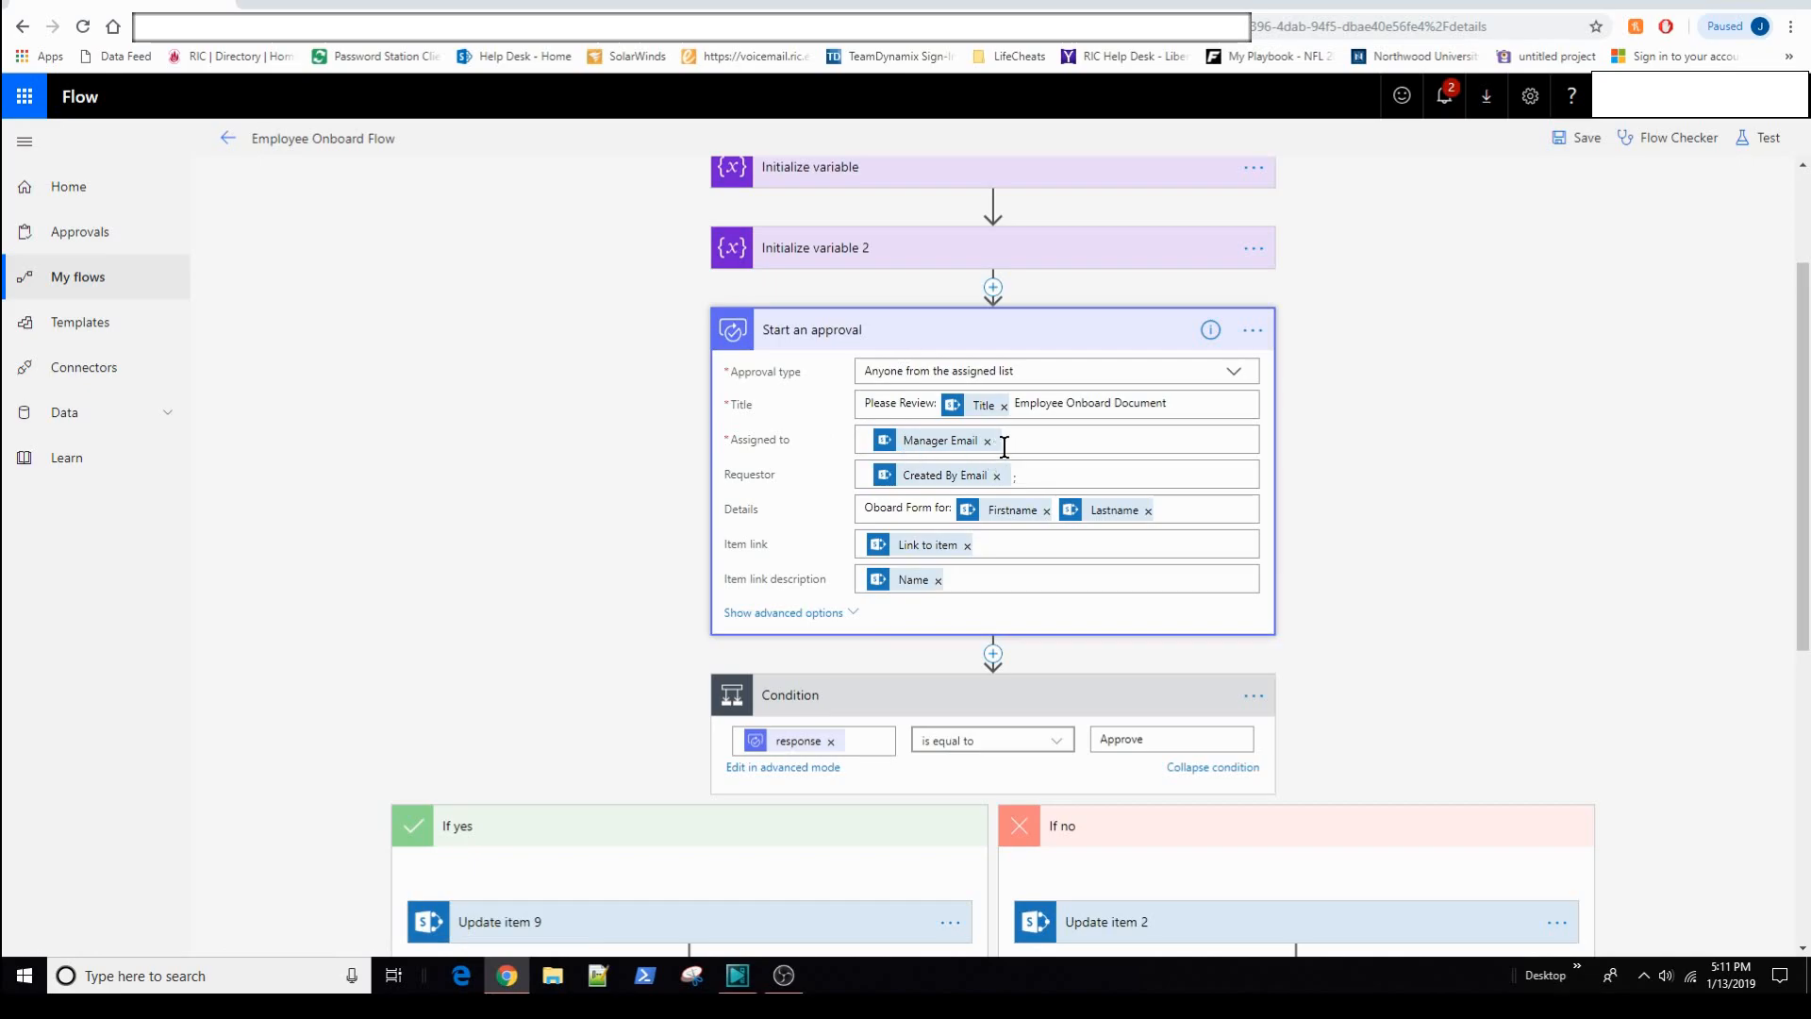
left_click(1055, 435)
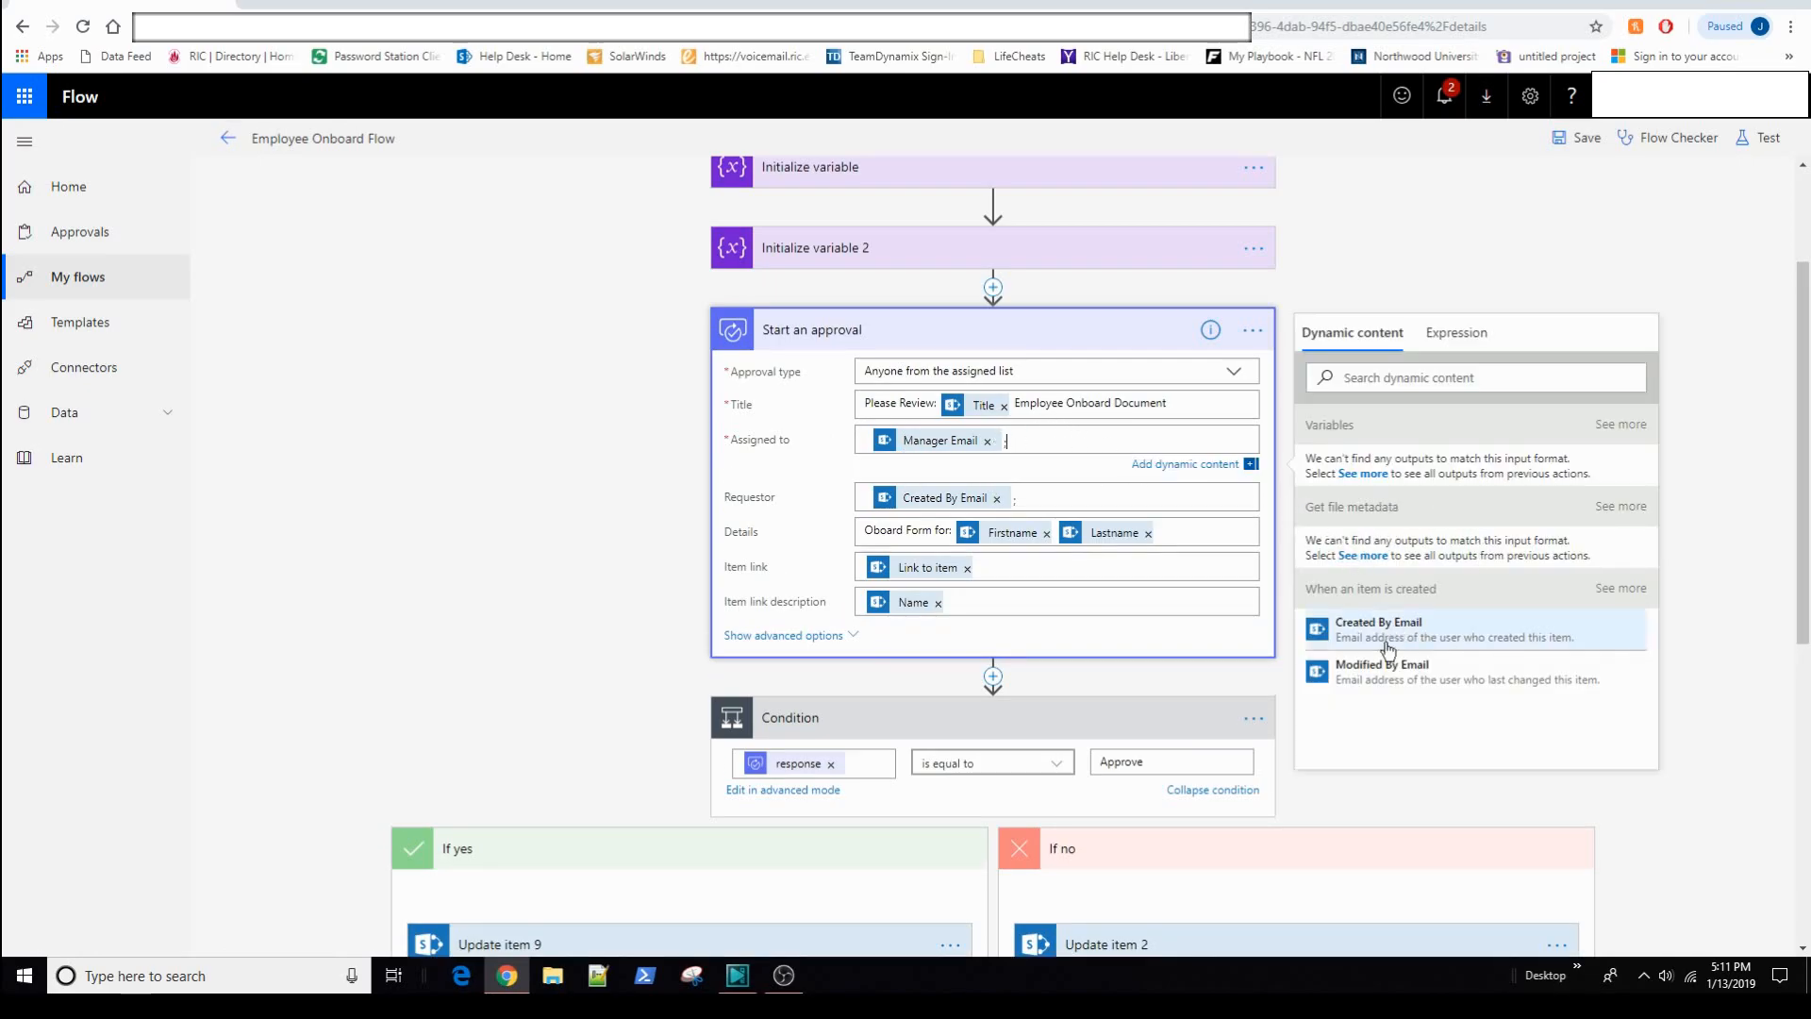
left_click(1620, 506)
scroll(1649, 589, "down", 1)
mouse_move(1650, 587)
left_mouse_down()
mouse_move(1656, 721)
mouse_move(1648, 575)
left_mouse_up()
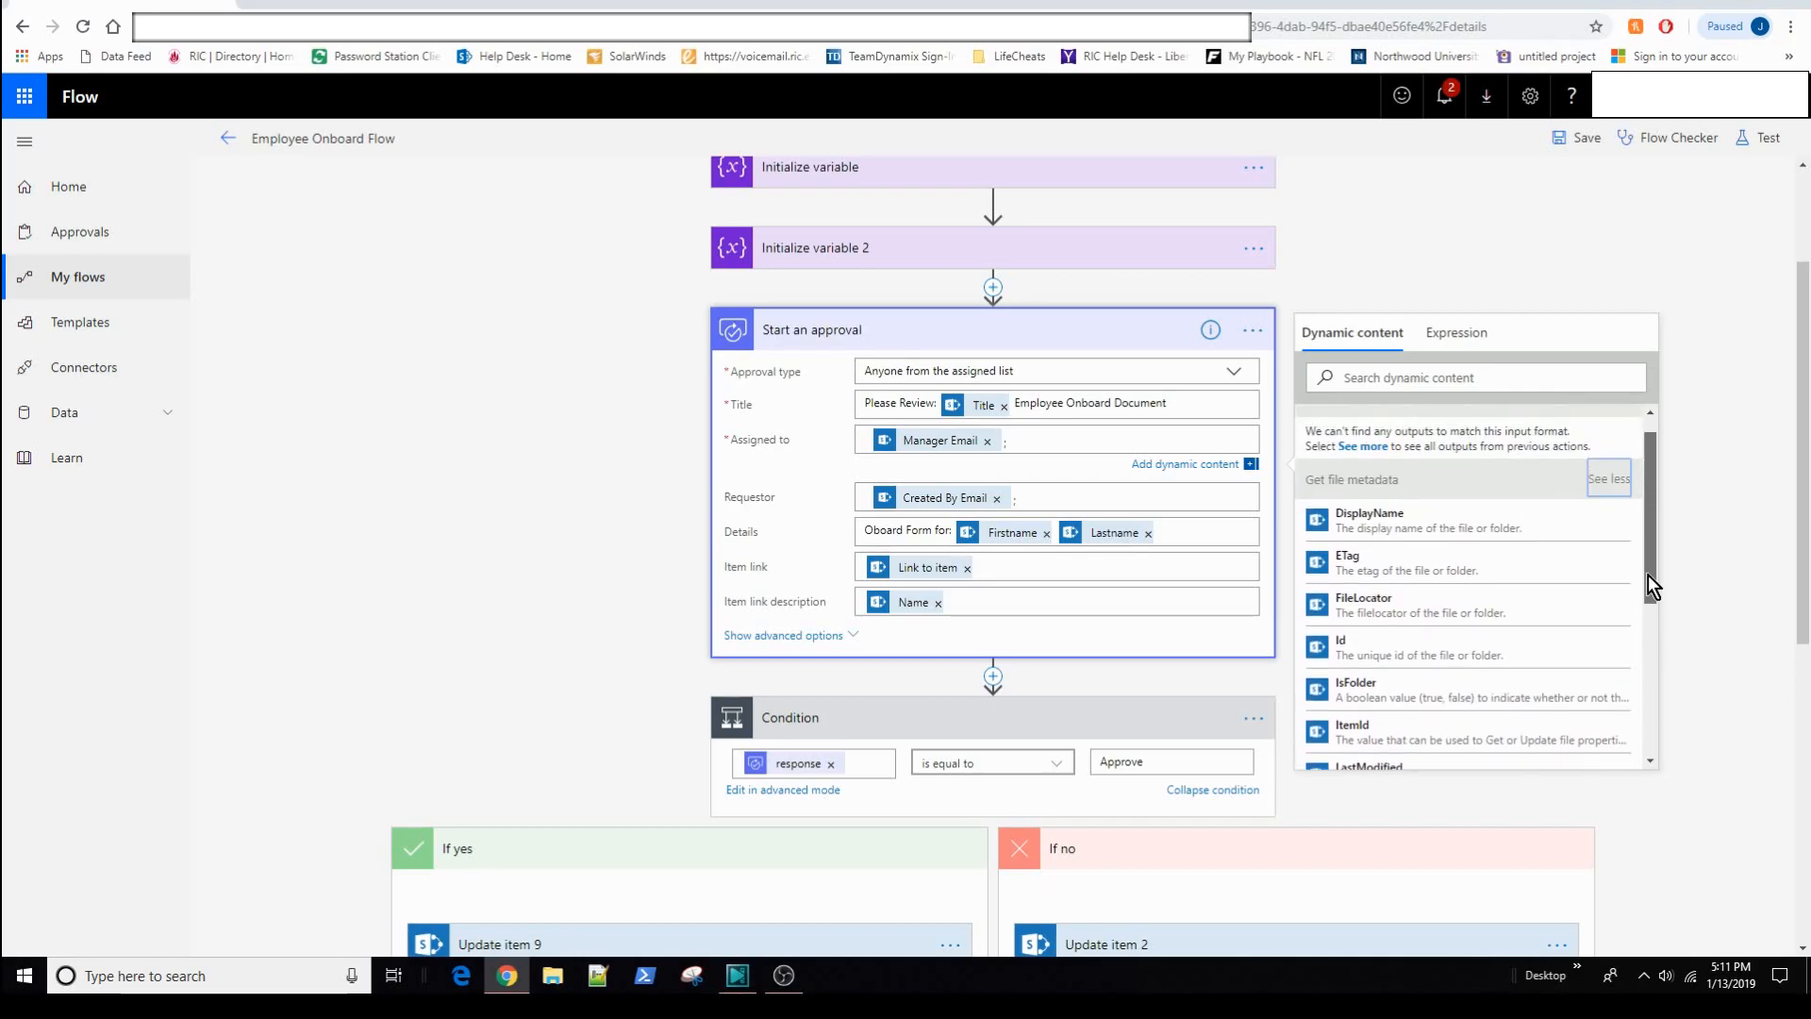
scroll(1640, 574, "up", 1)
scroll(1597, 555, "down", 7)
scroll(1580, 625, "up", 2)
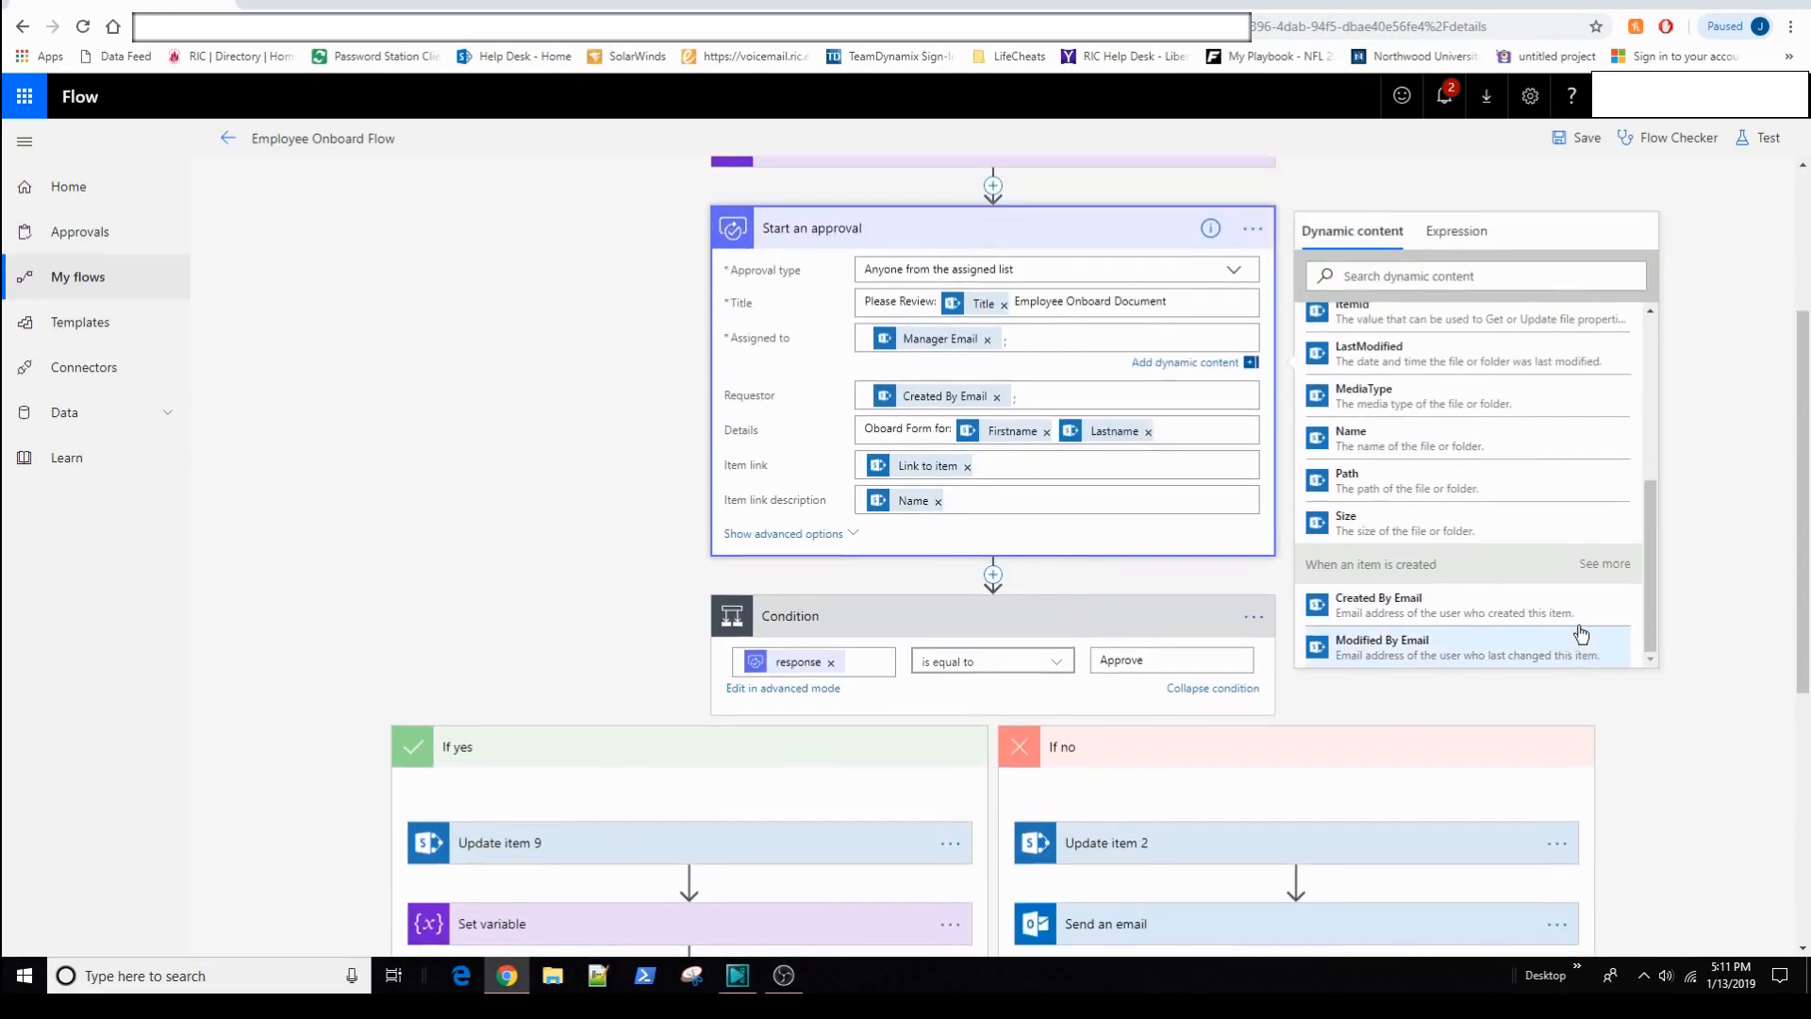
left_click(1604, 572)
scroll(1594, 600, "down", 2)
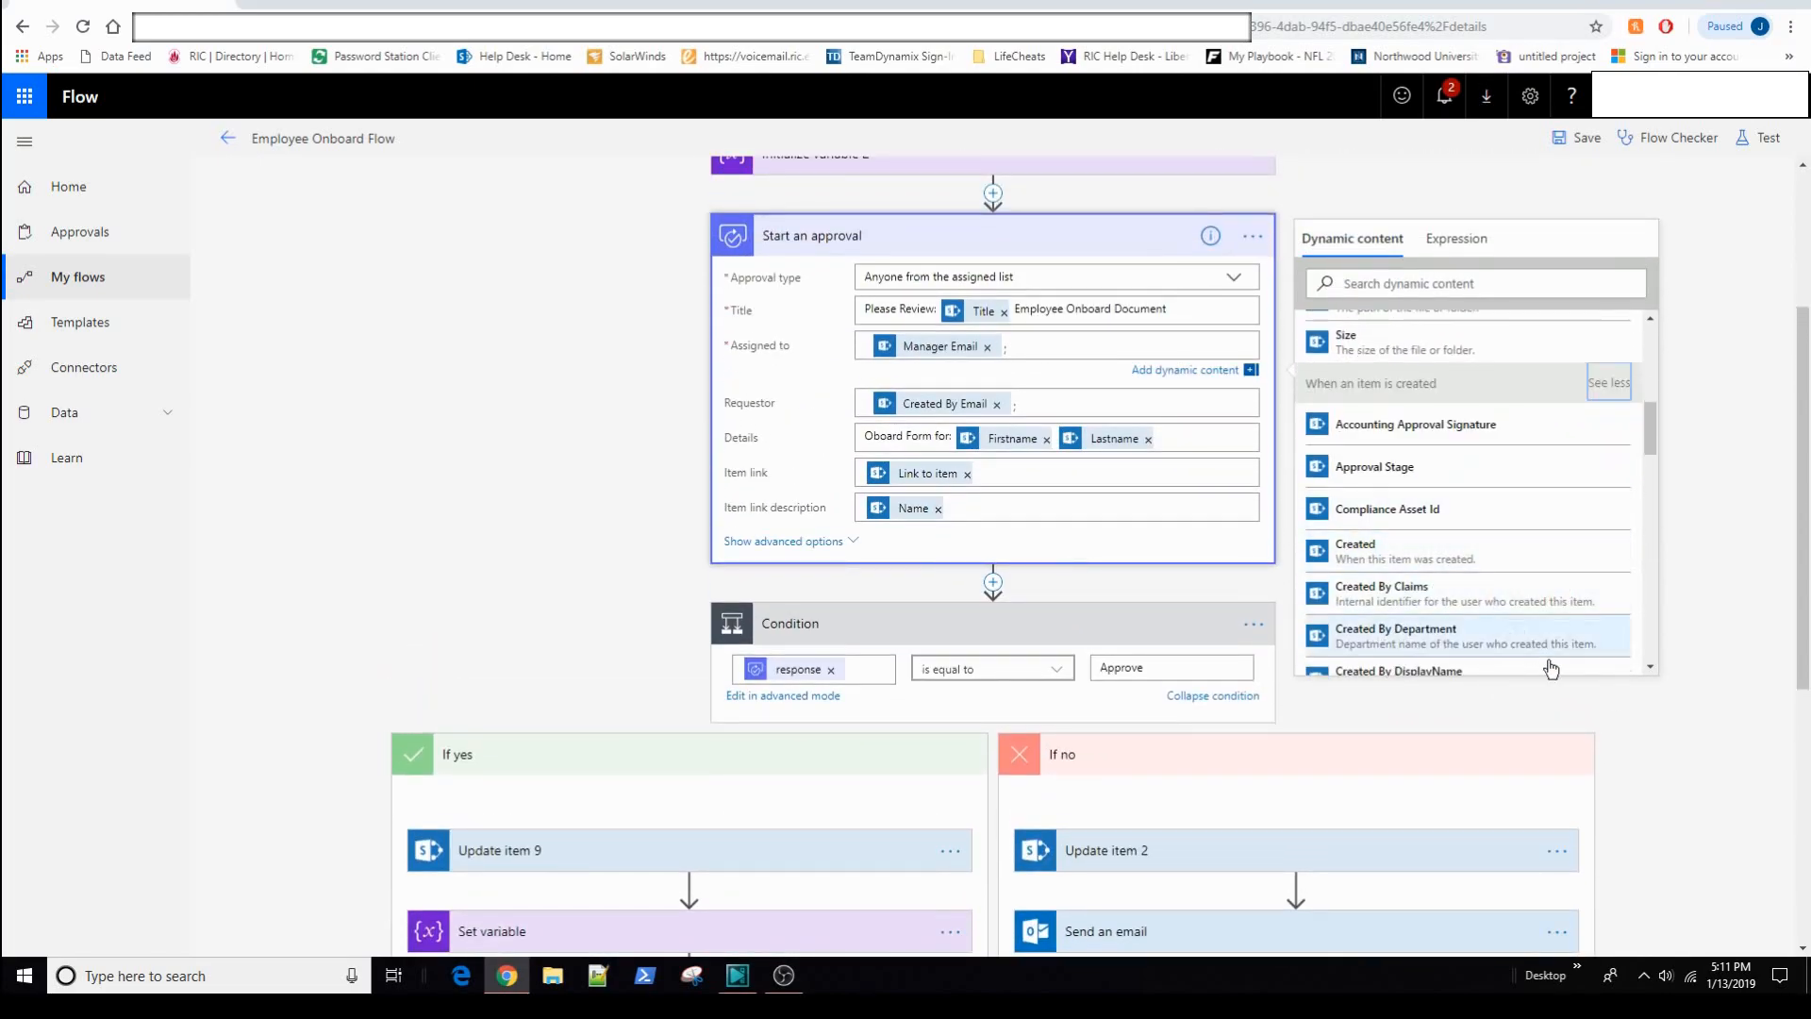
left_click_drag(1652, 440, 1654, 643)
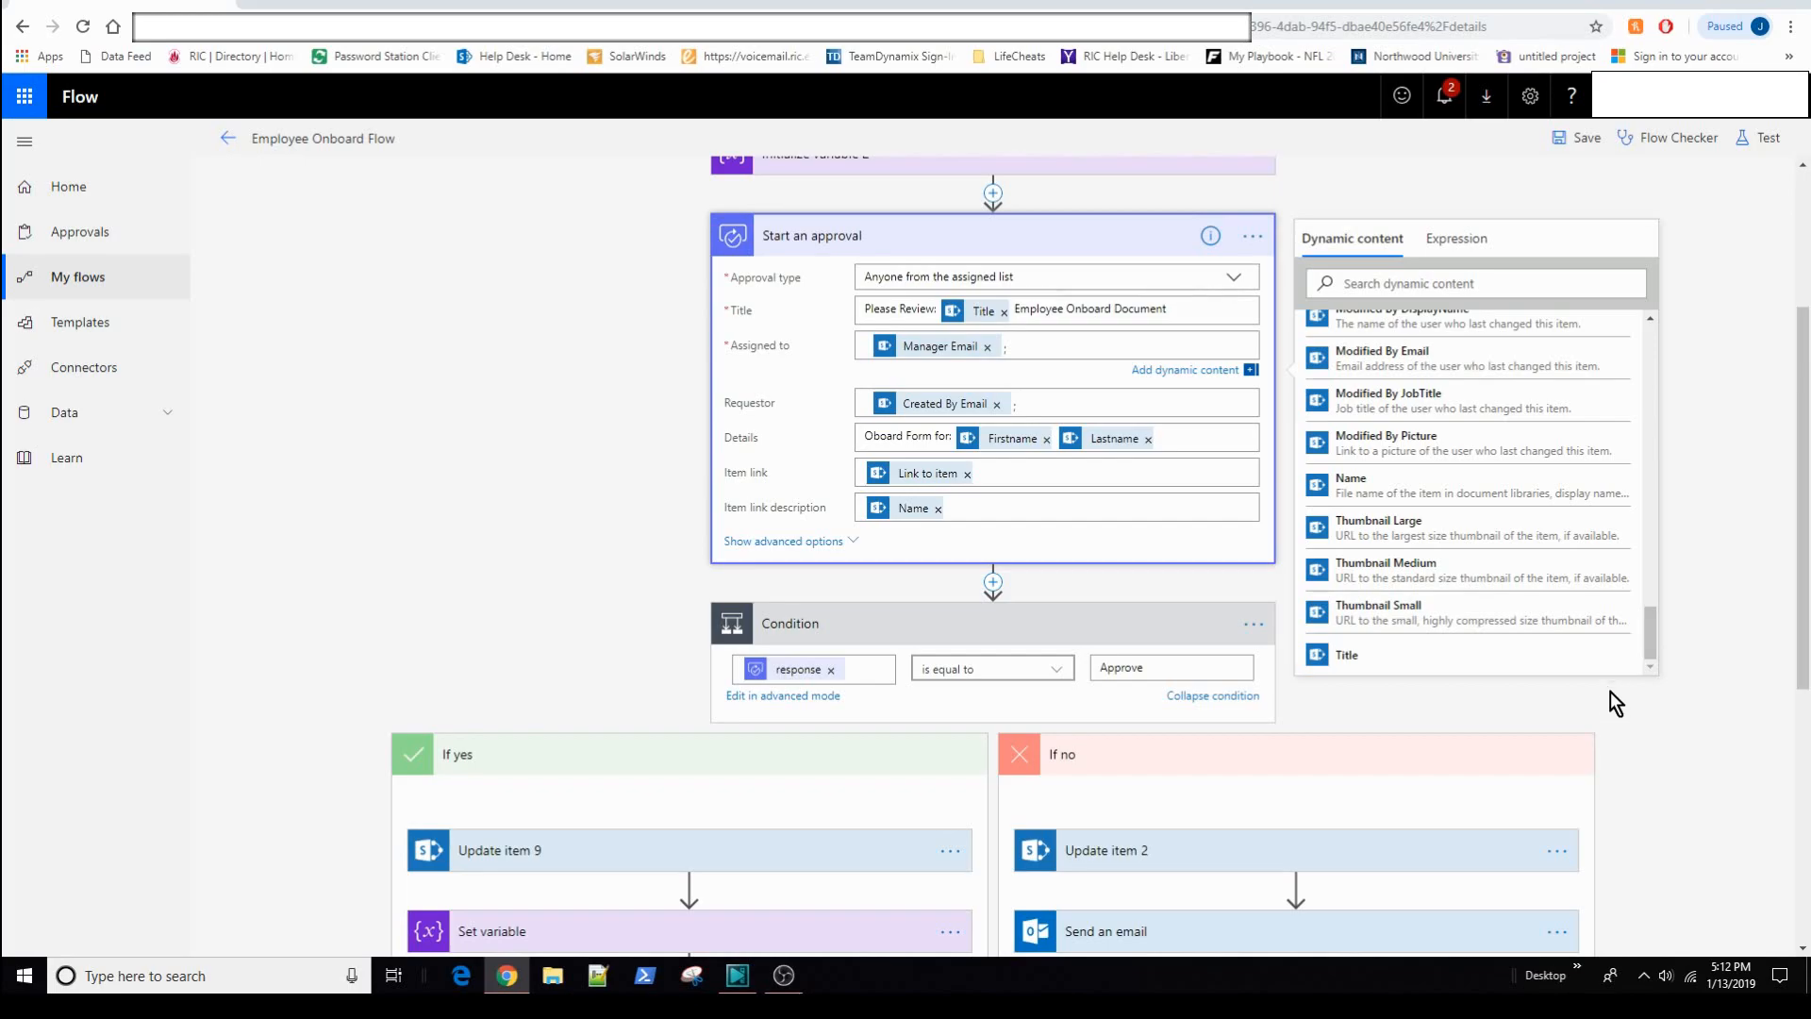
left_click(1654, 727)
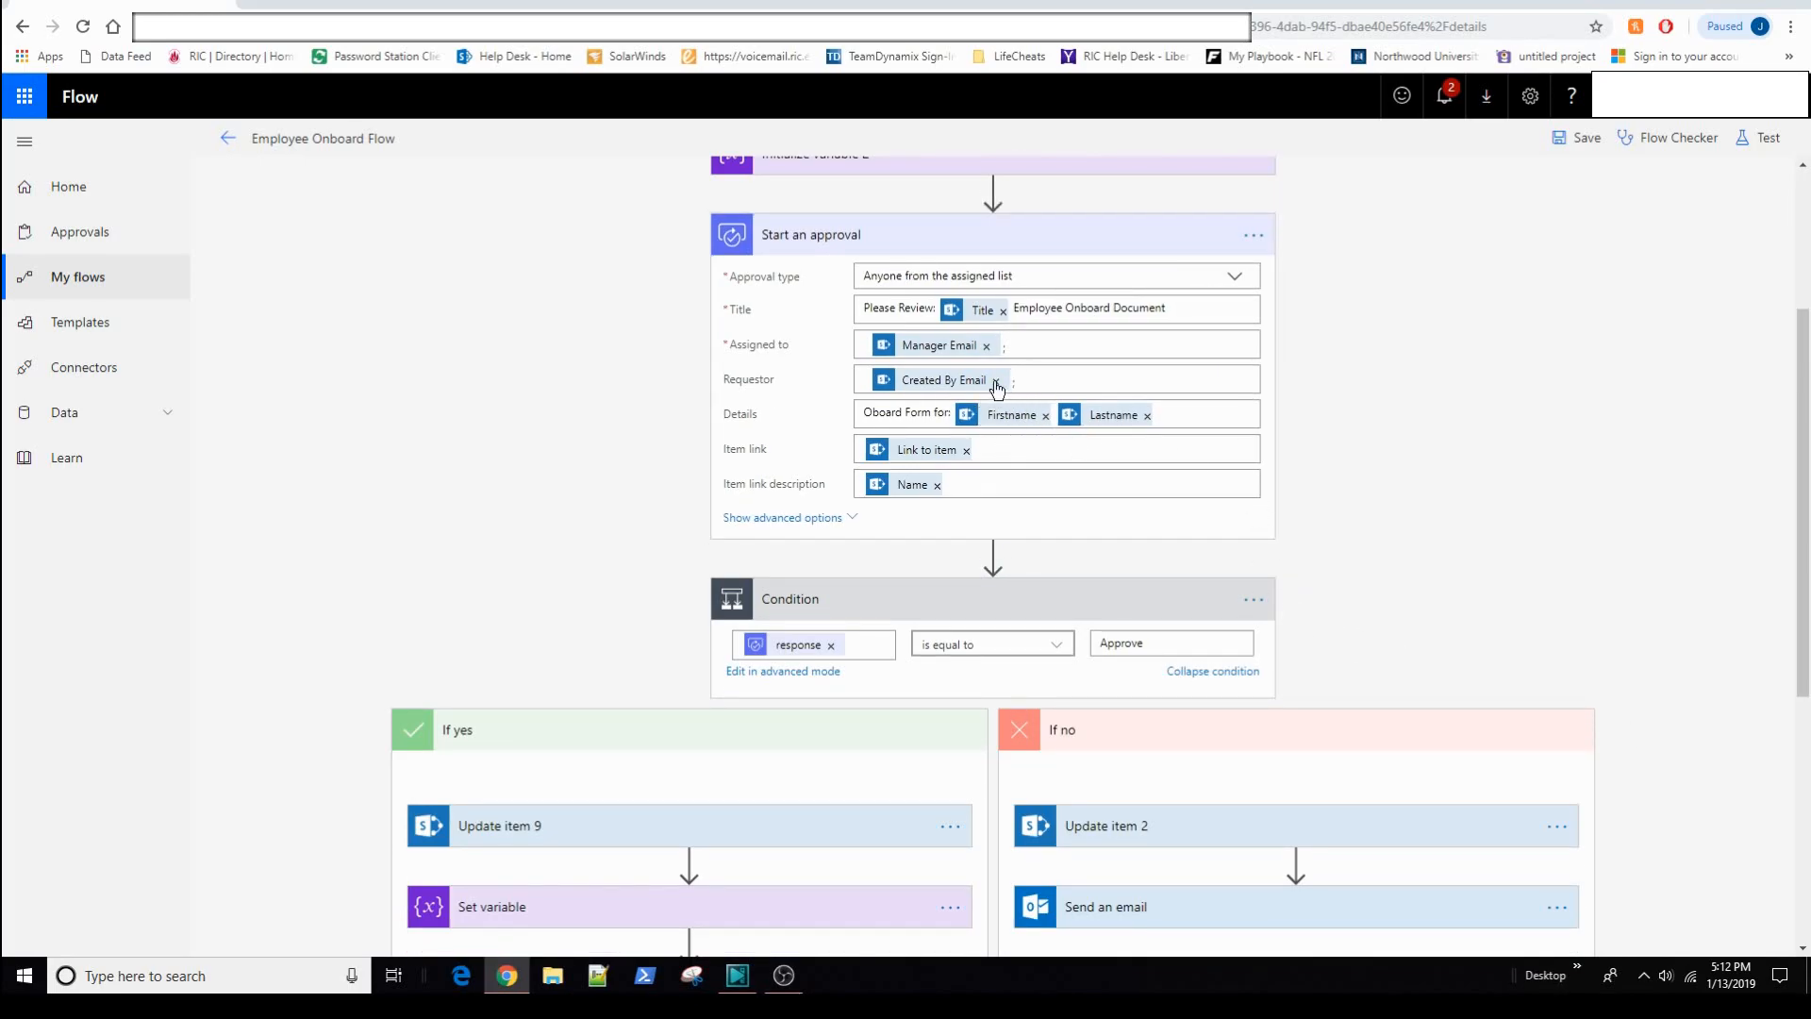
Step: Review the requestor, details and item link fields of the Start an approval action and collapse it
scroll(793, 485, "up", 2)
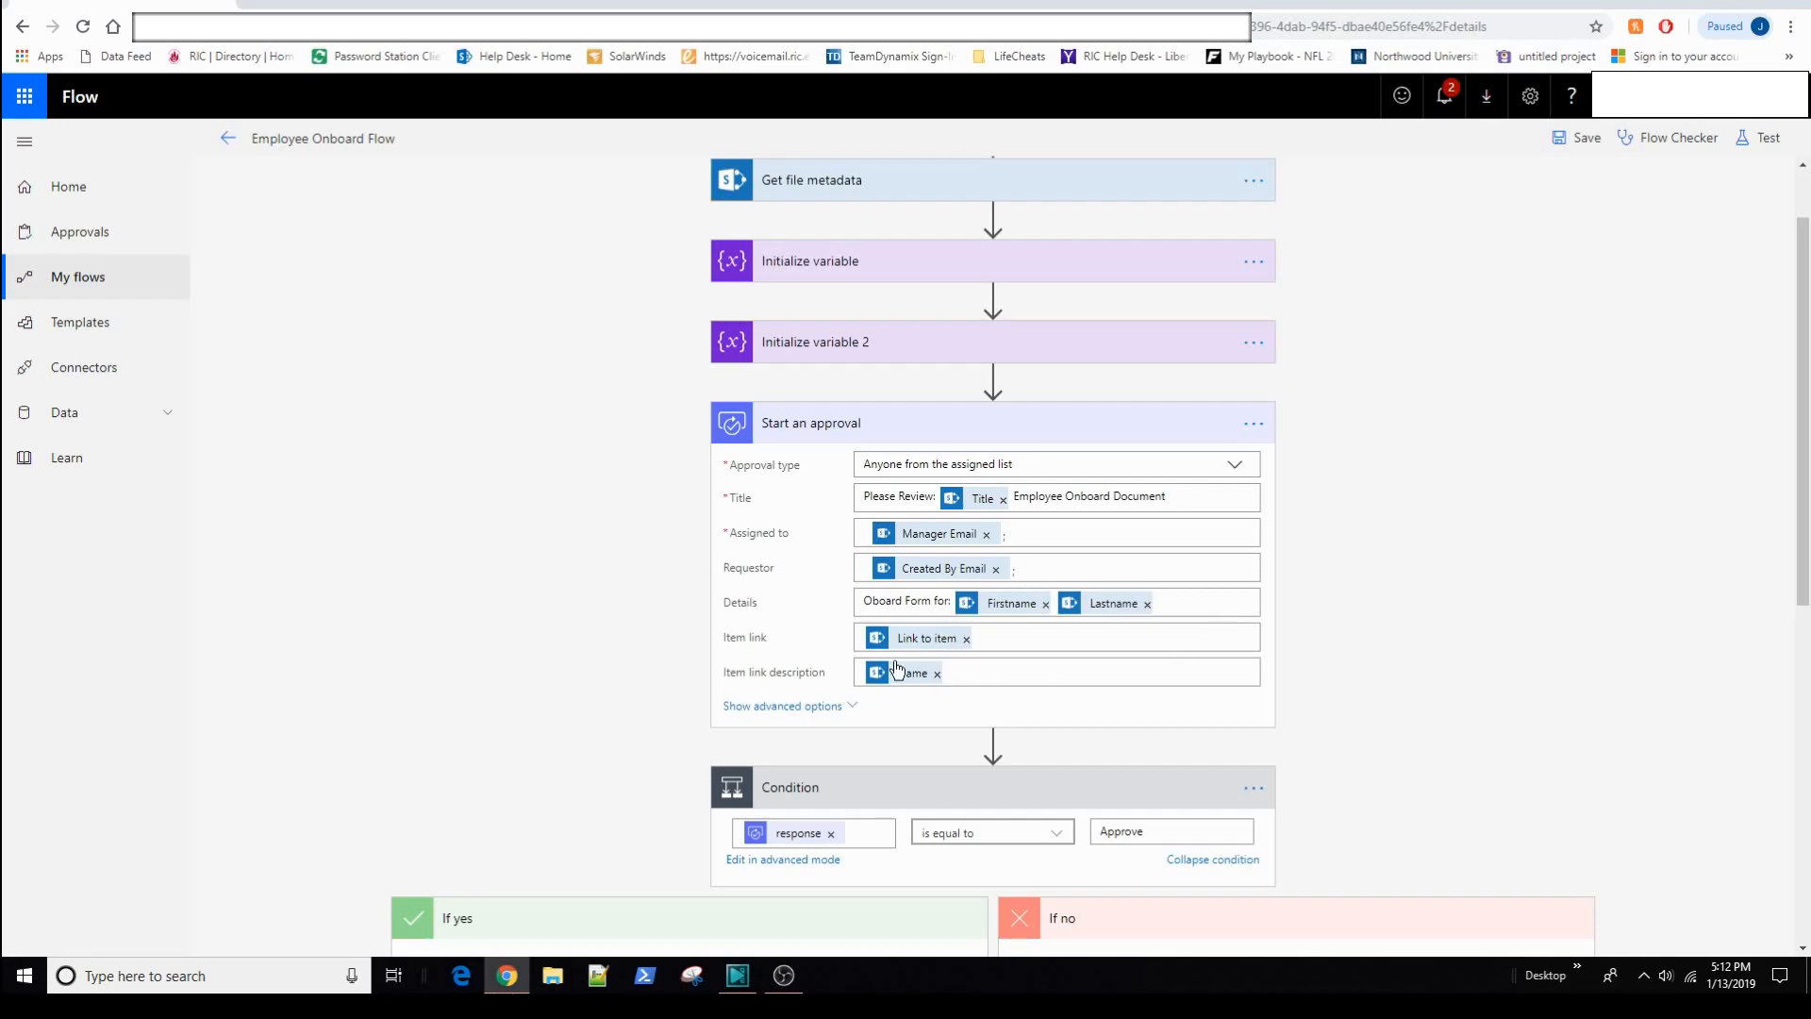
scroll(909, 667, "down", 1)
scroll(887, 453, "down", 1)
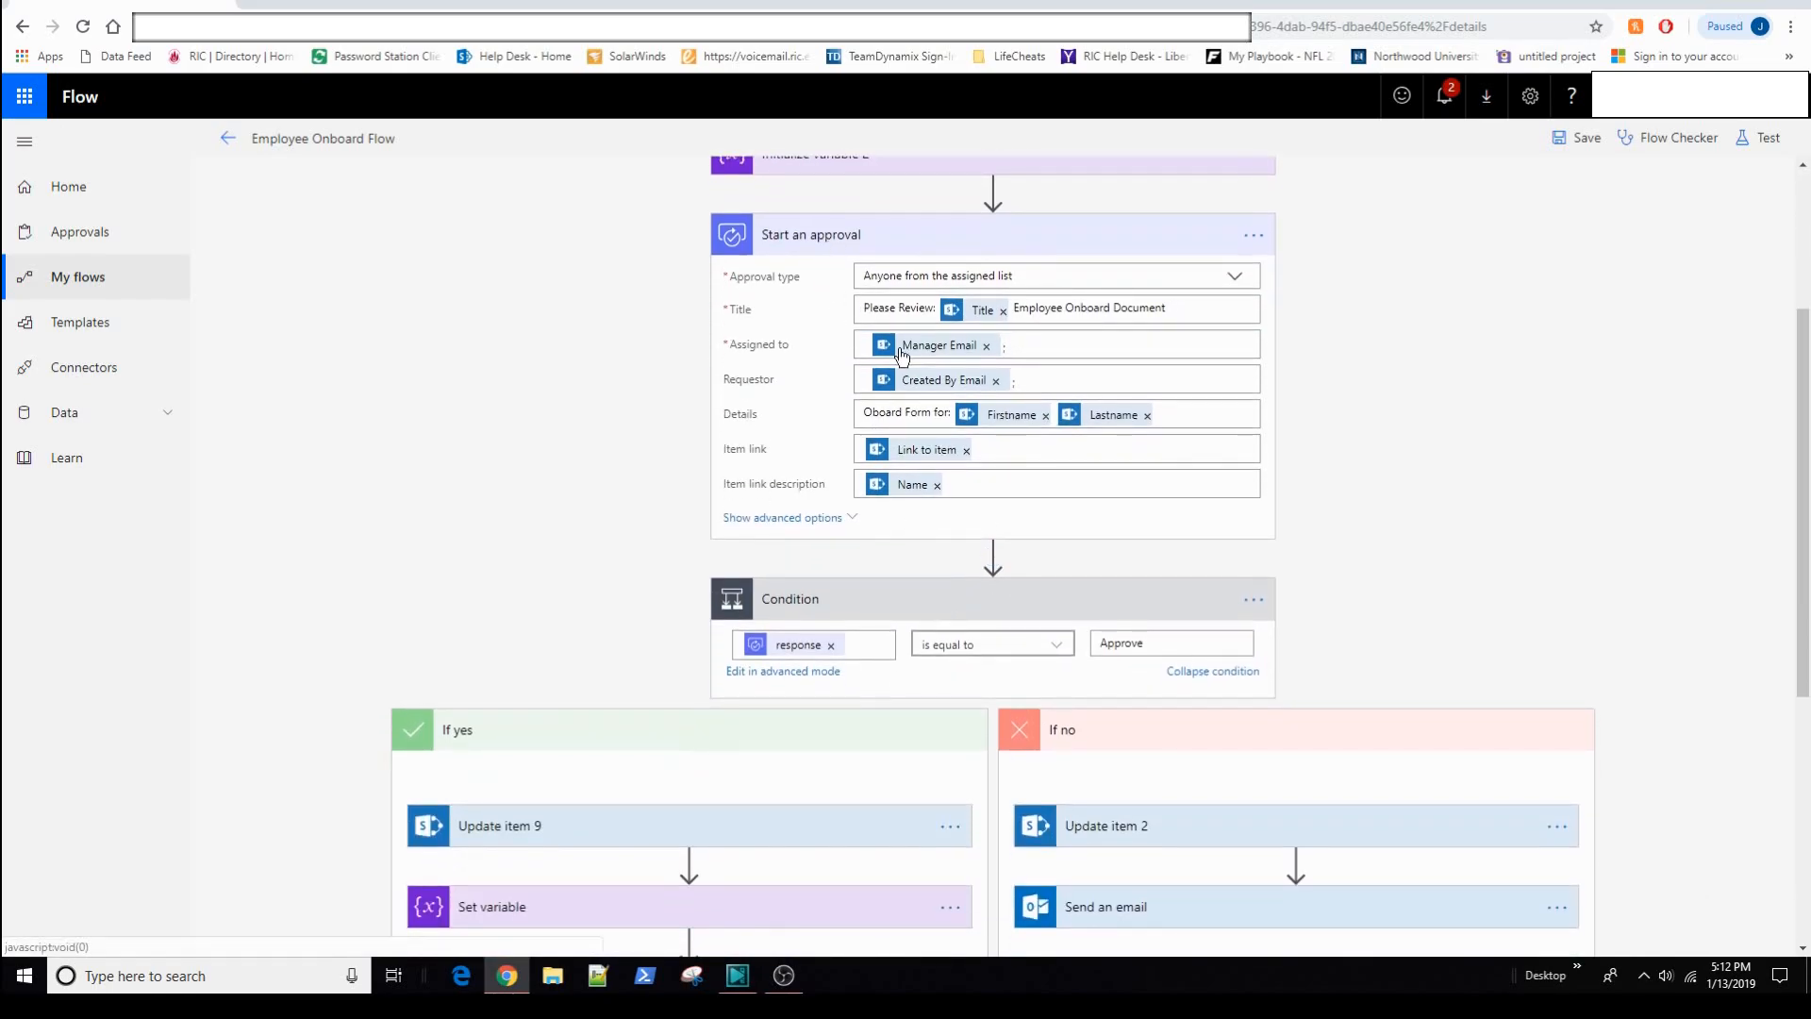
left_click(826, 243)
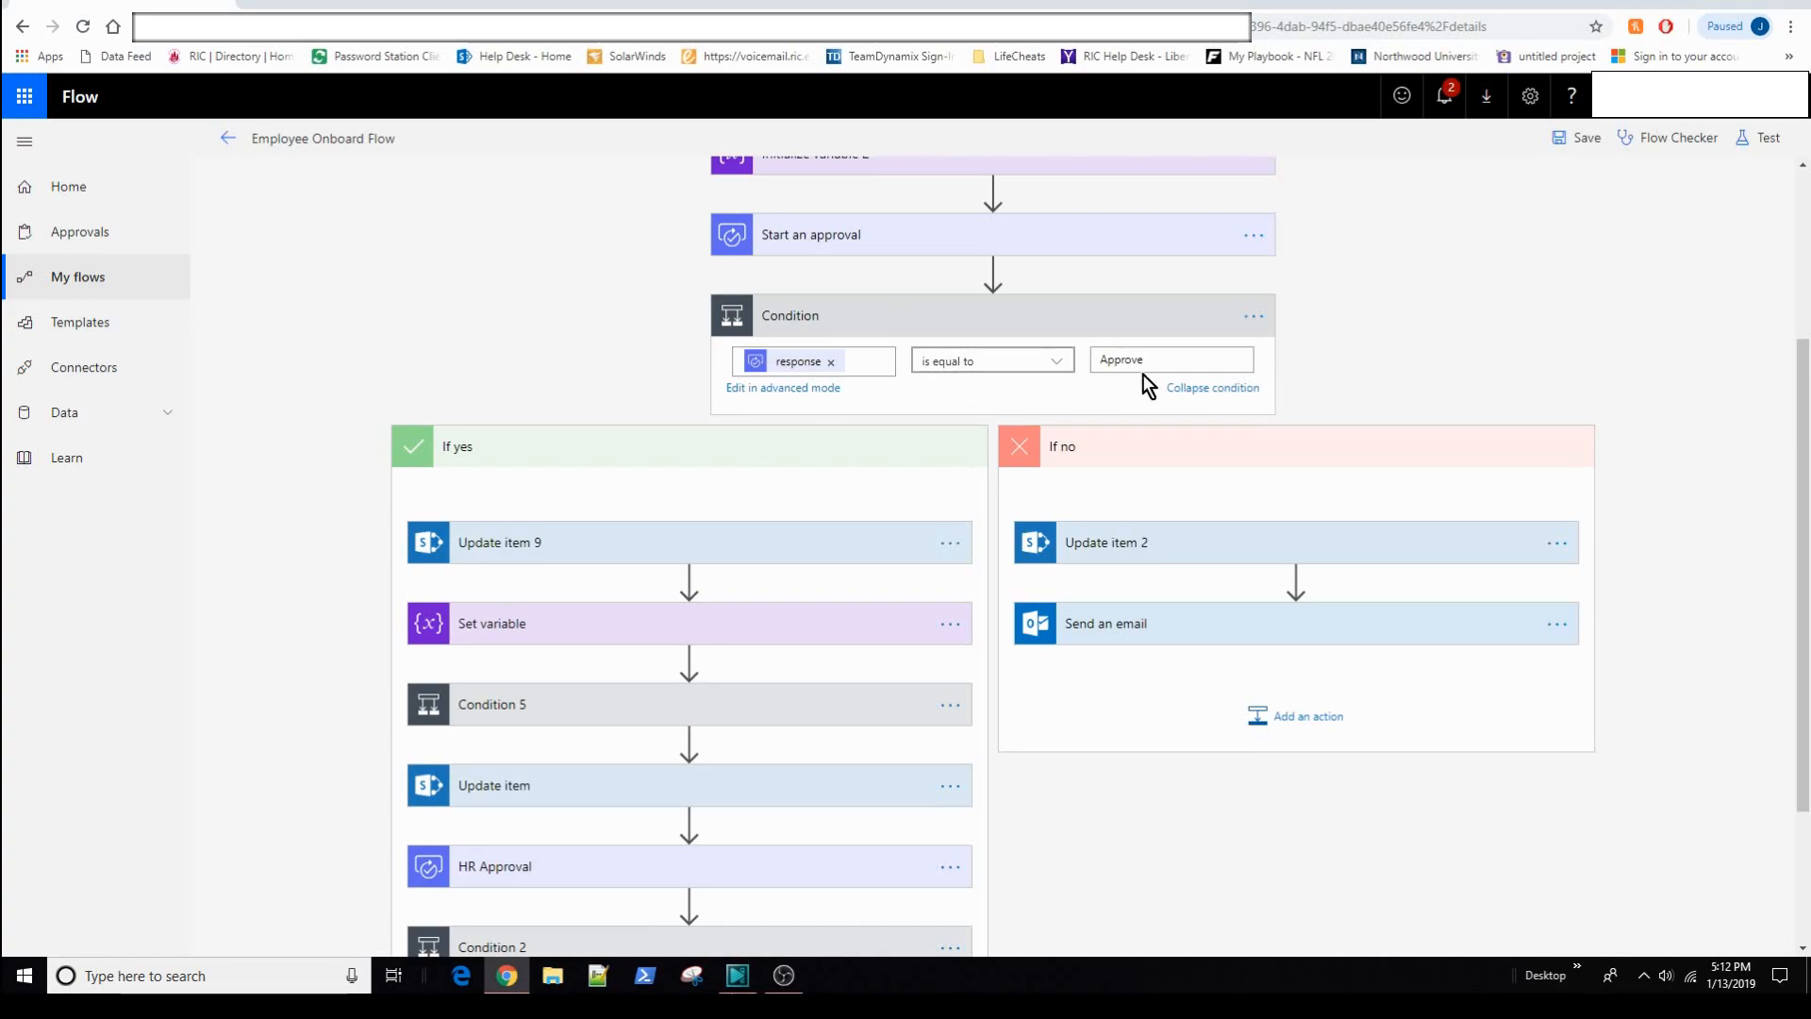
Step: Inspect the Update item 2 and Send an email actions in the If no branch of the approval condition
scroll(769, 493, "down", 1)
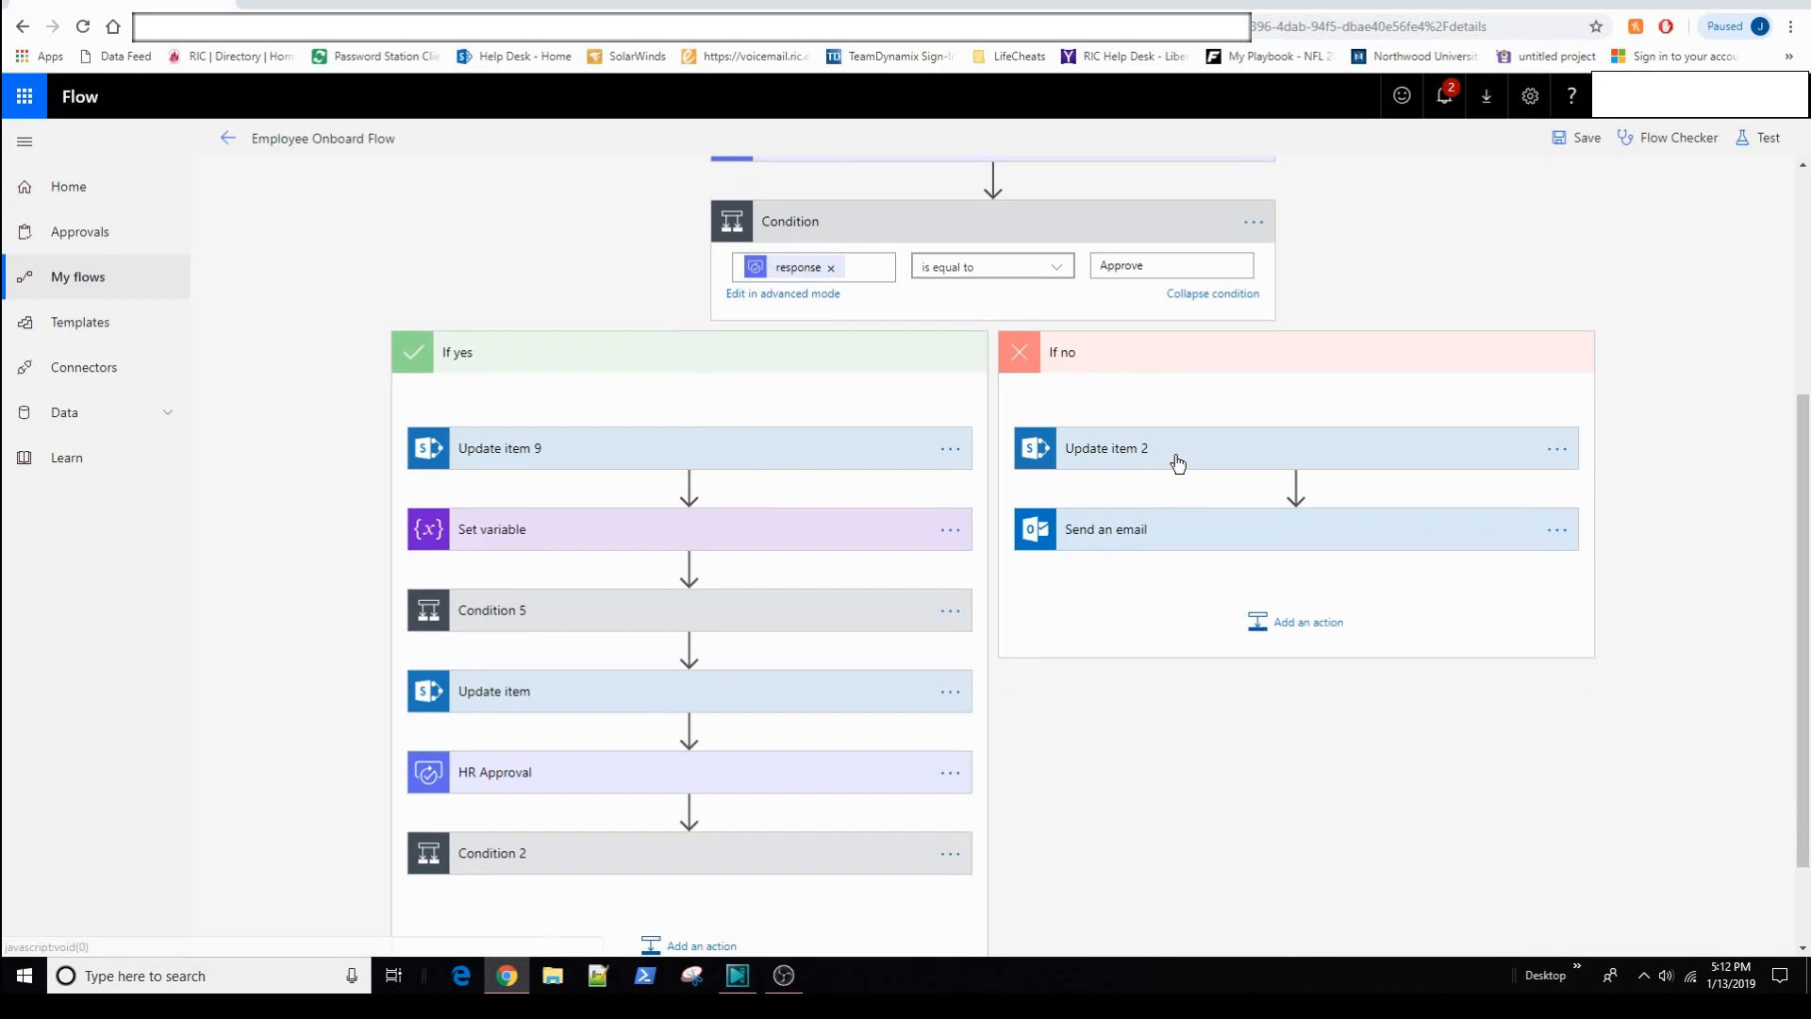
left_click(1113, 450)
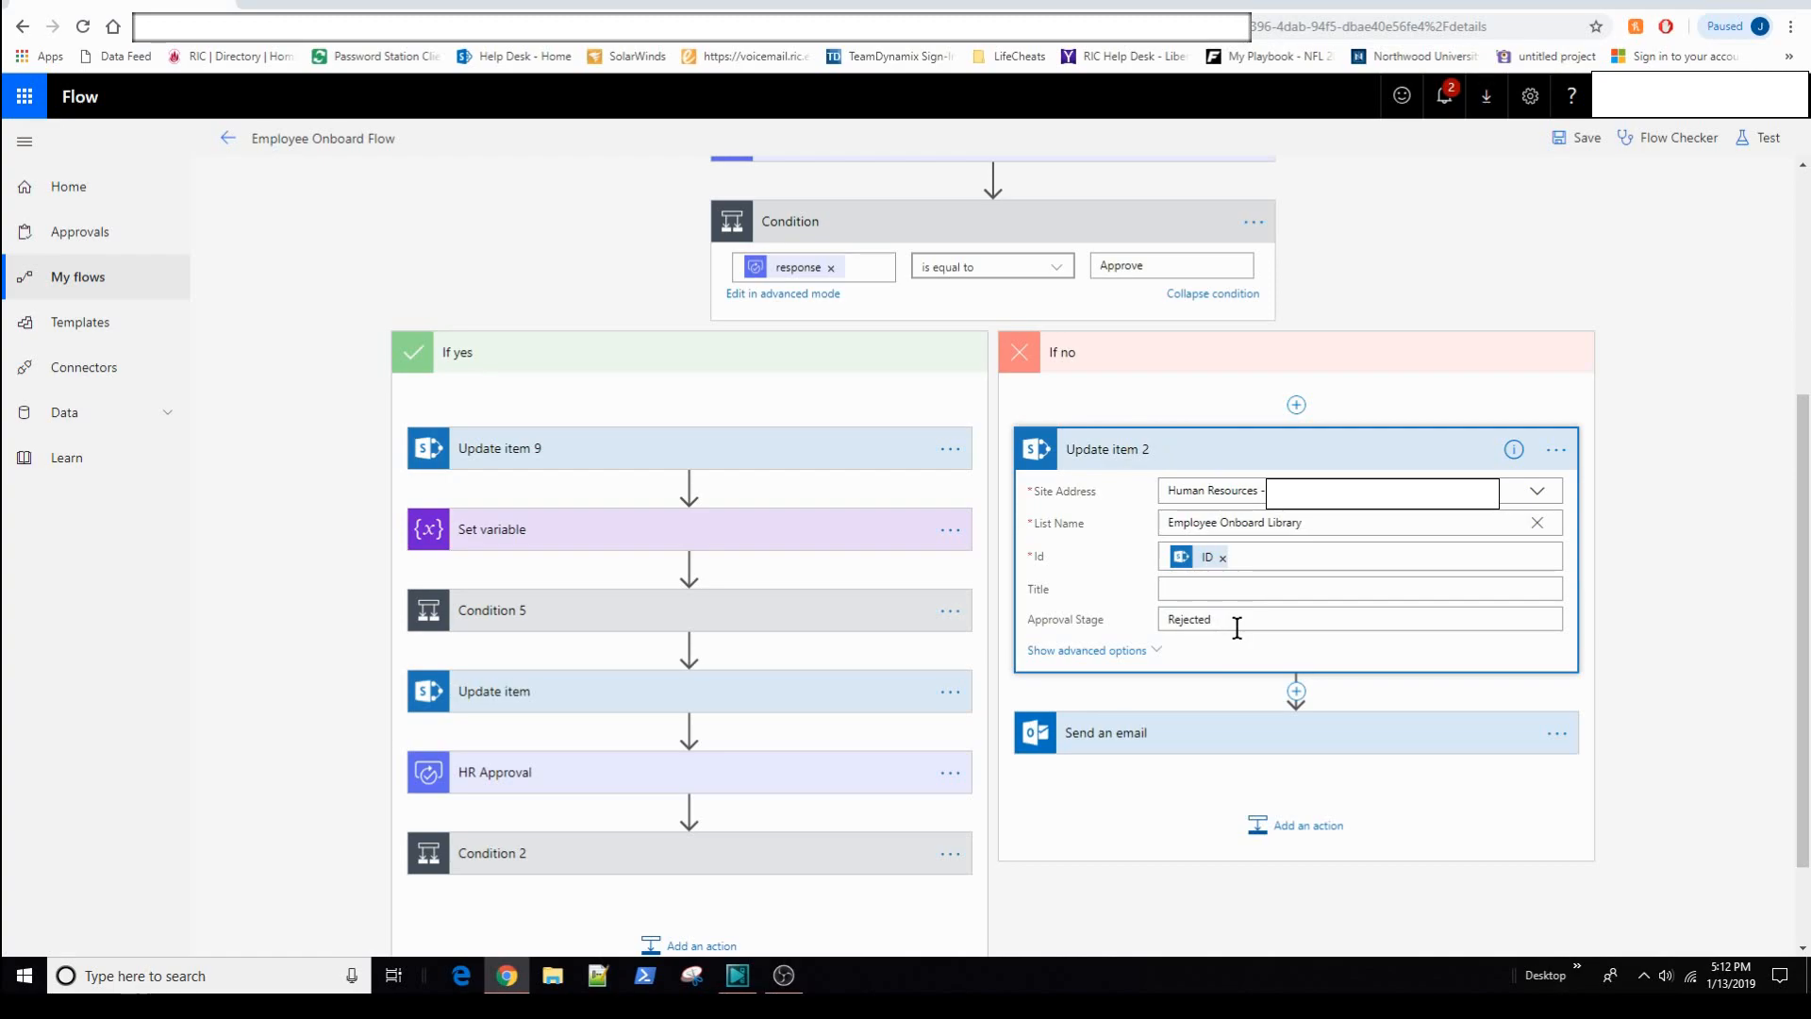
left_click(1250, 445)
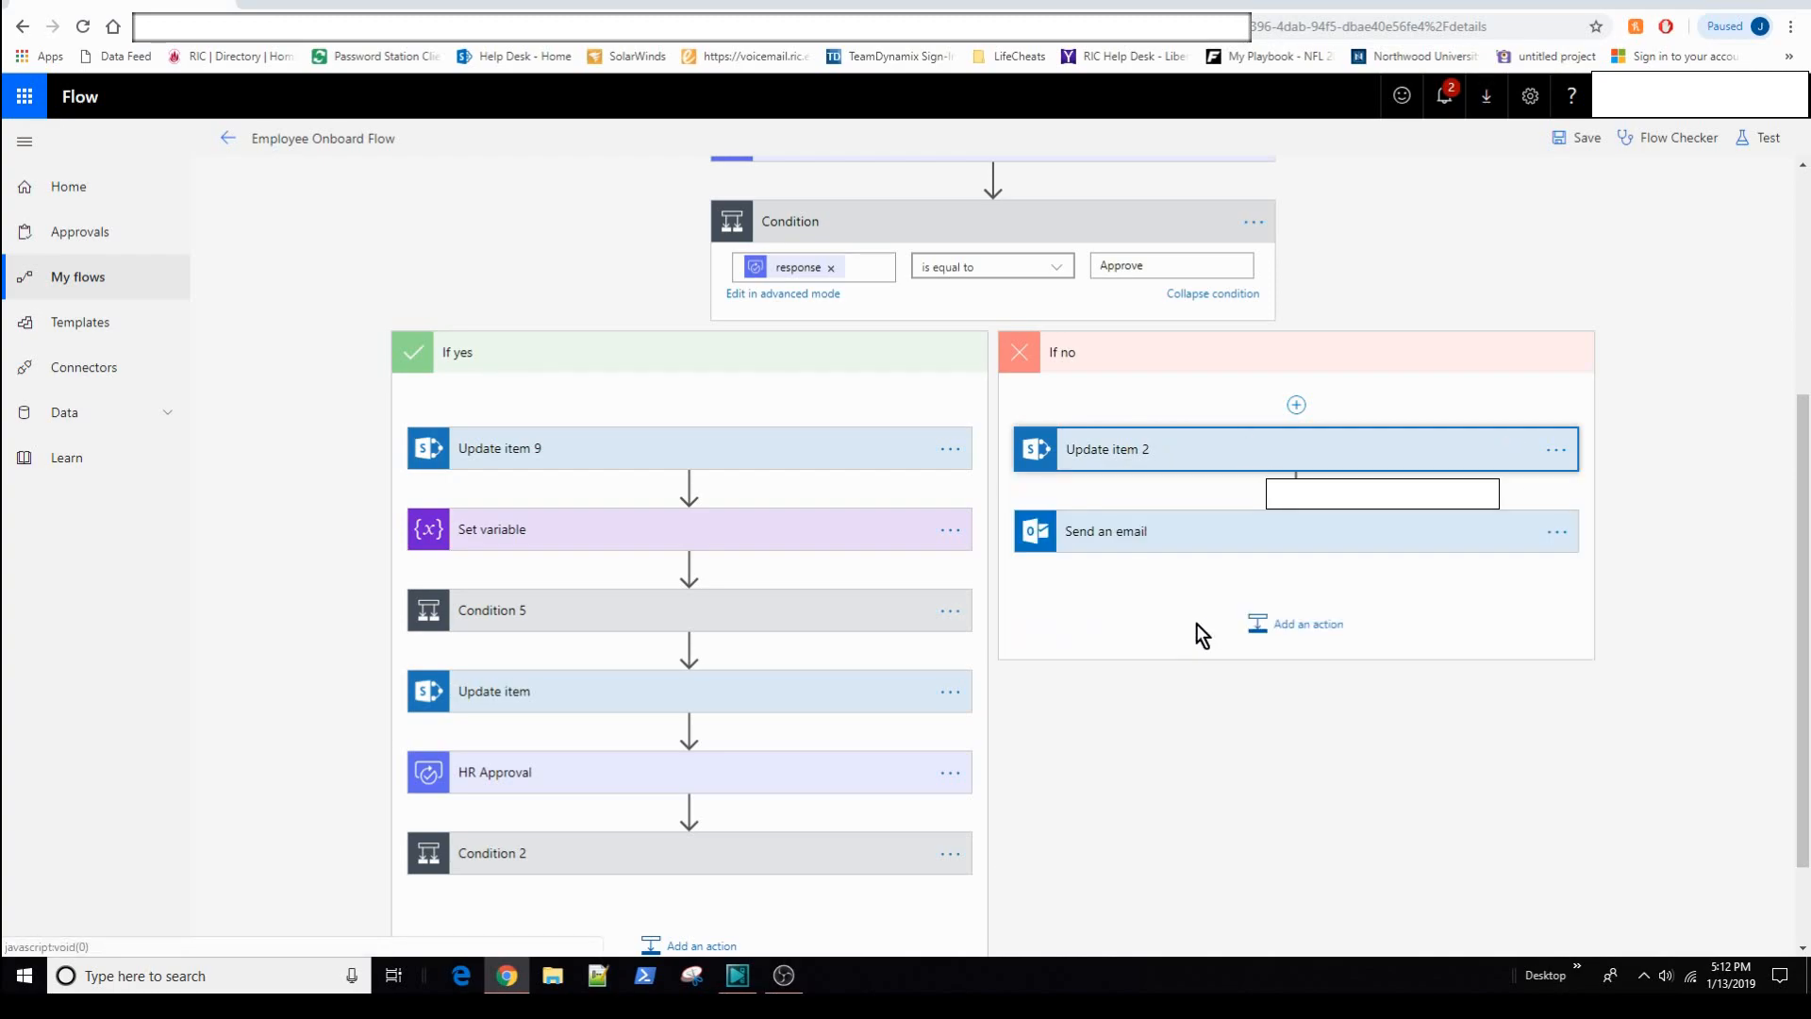
left_click(1145, 545)
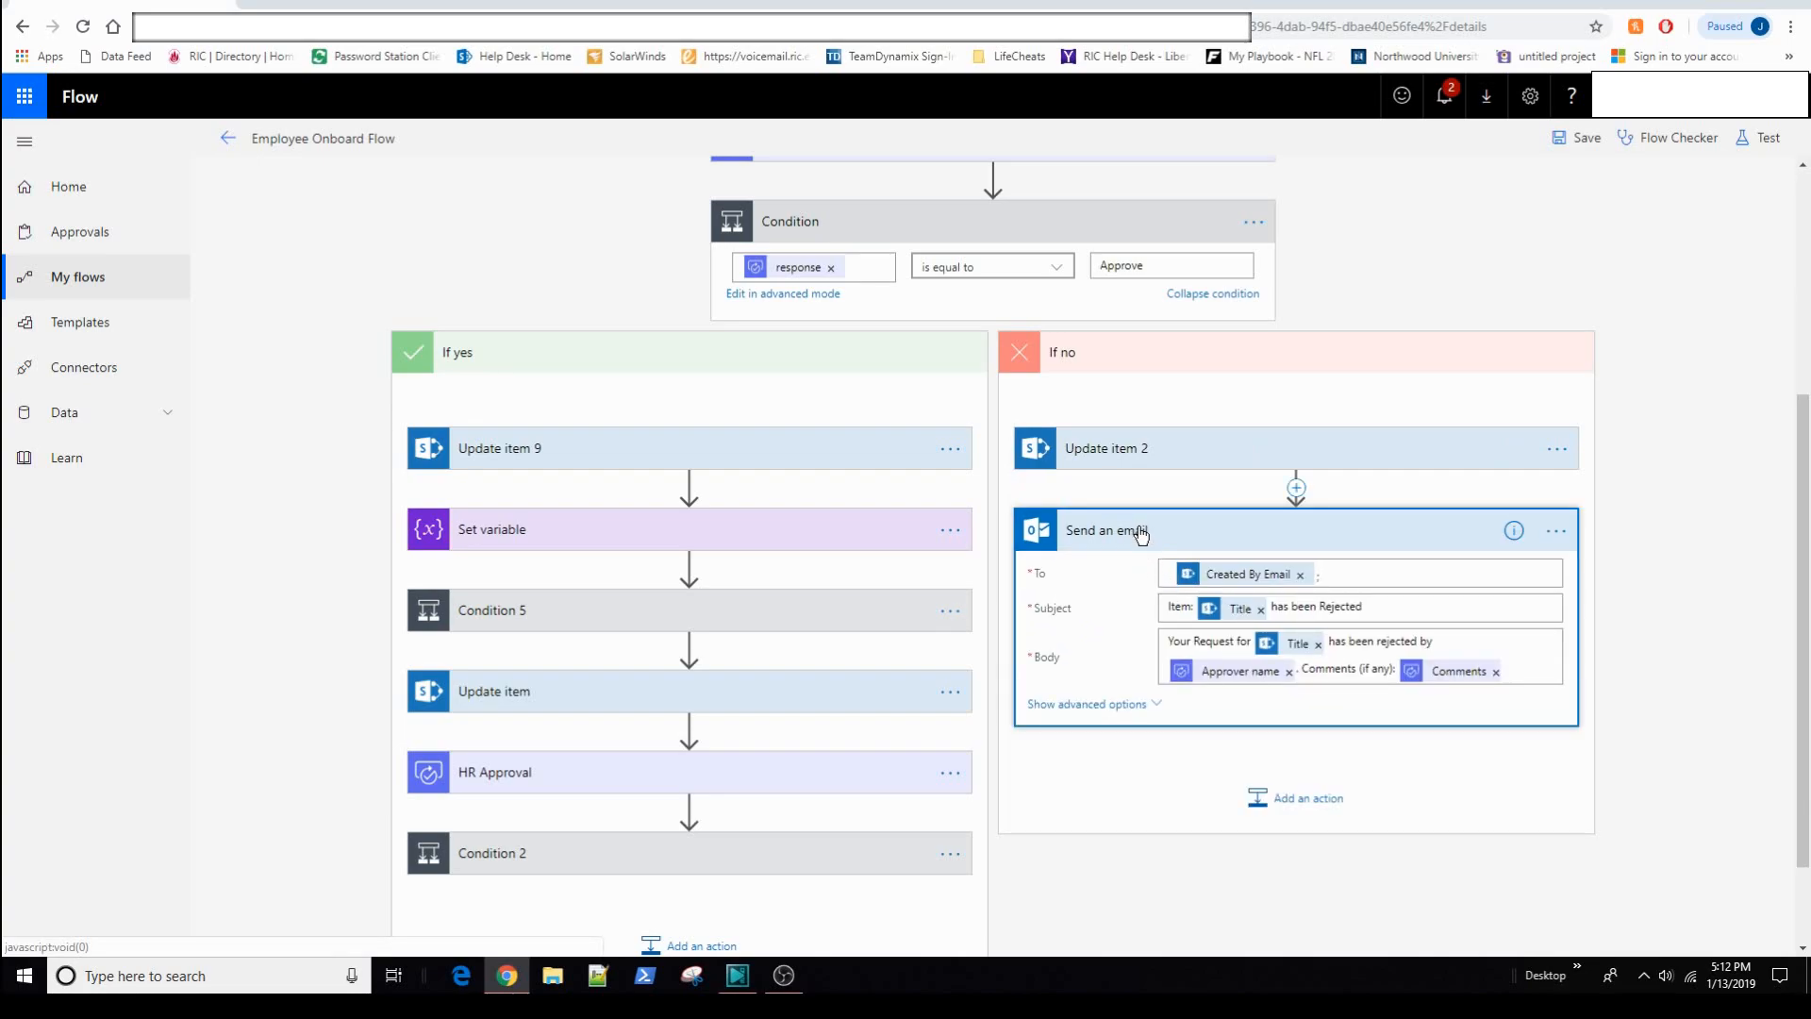
left_click(1139, 531)
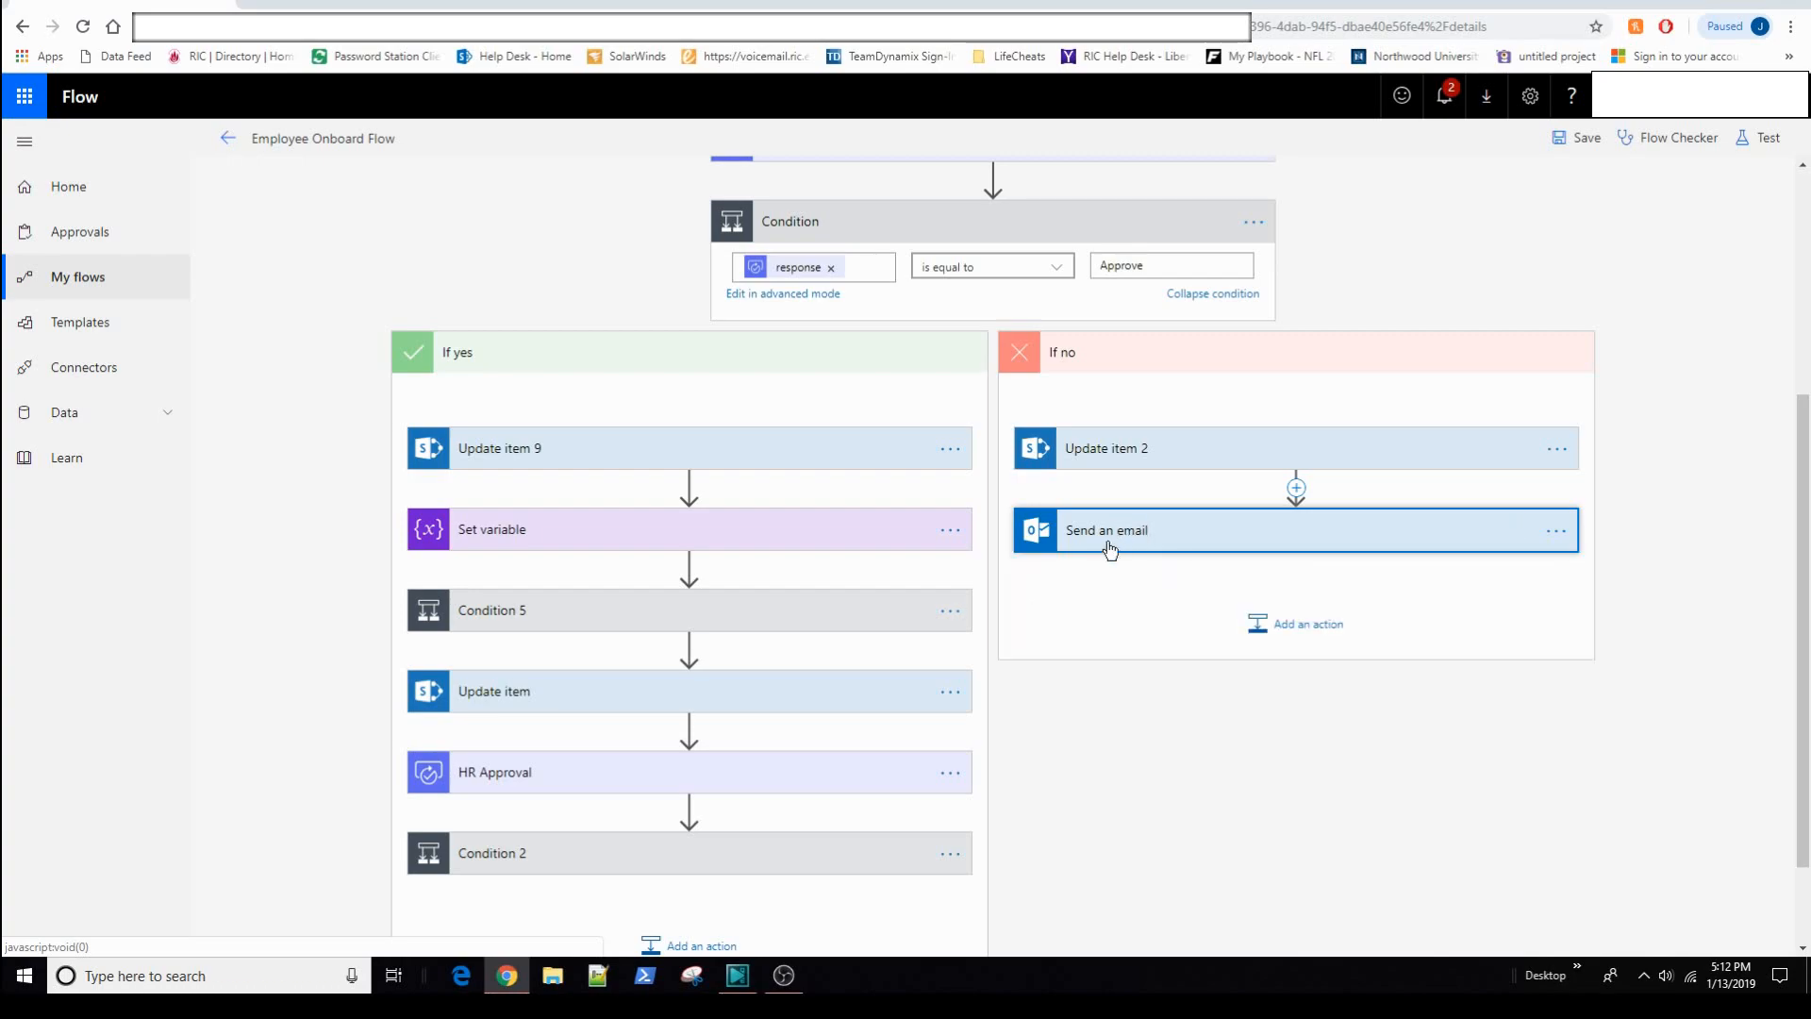
Step: Inspect the Update item 9 and Set variable actions in the If yes branch of the approval condition
scroll(321, 457, "down", 1)
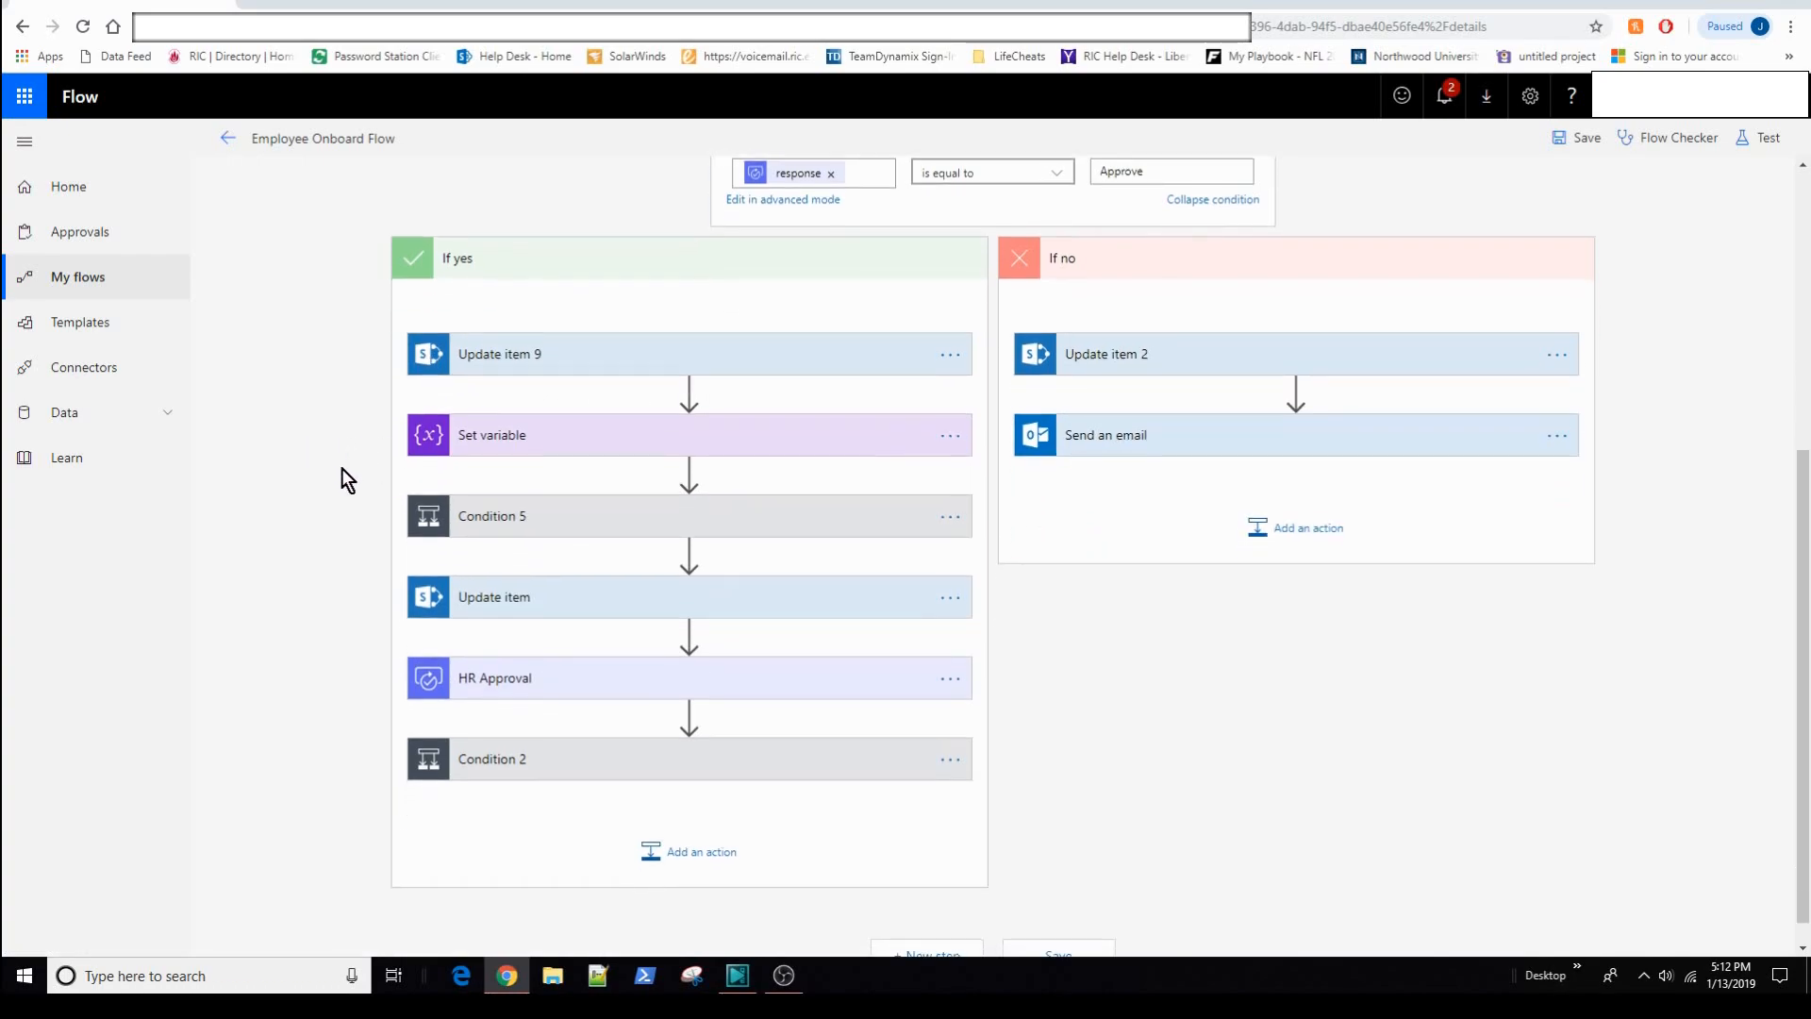
left_click(577, 358)
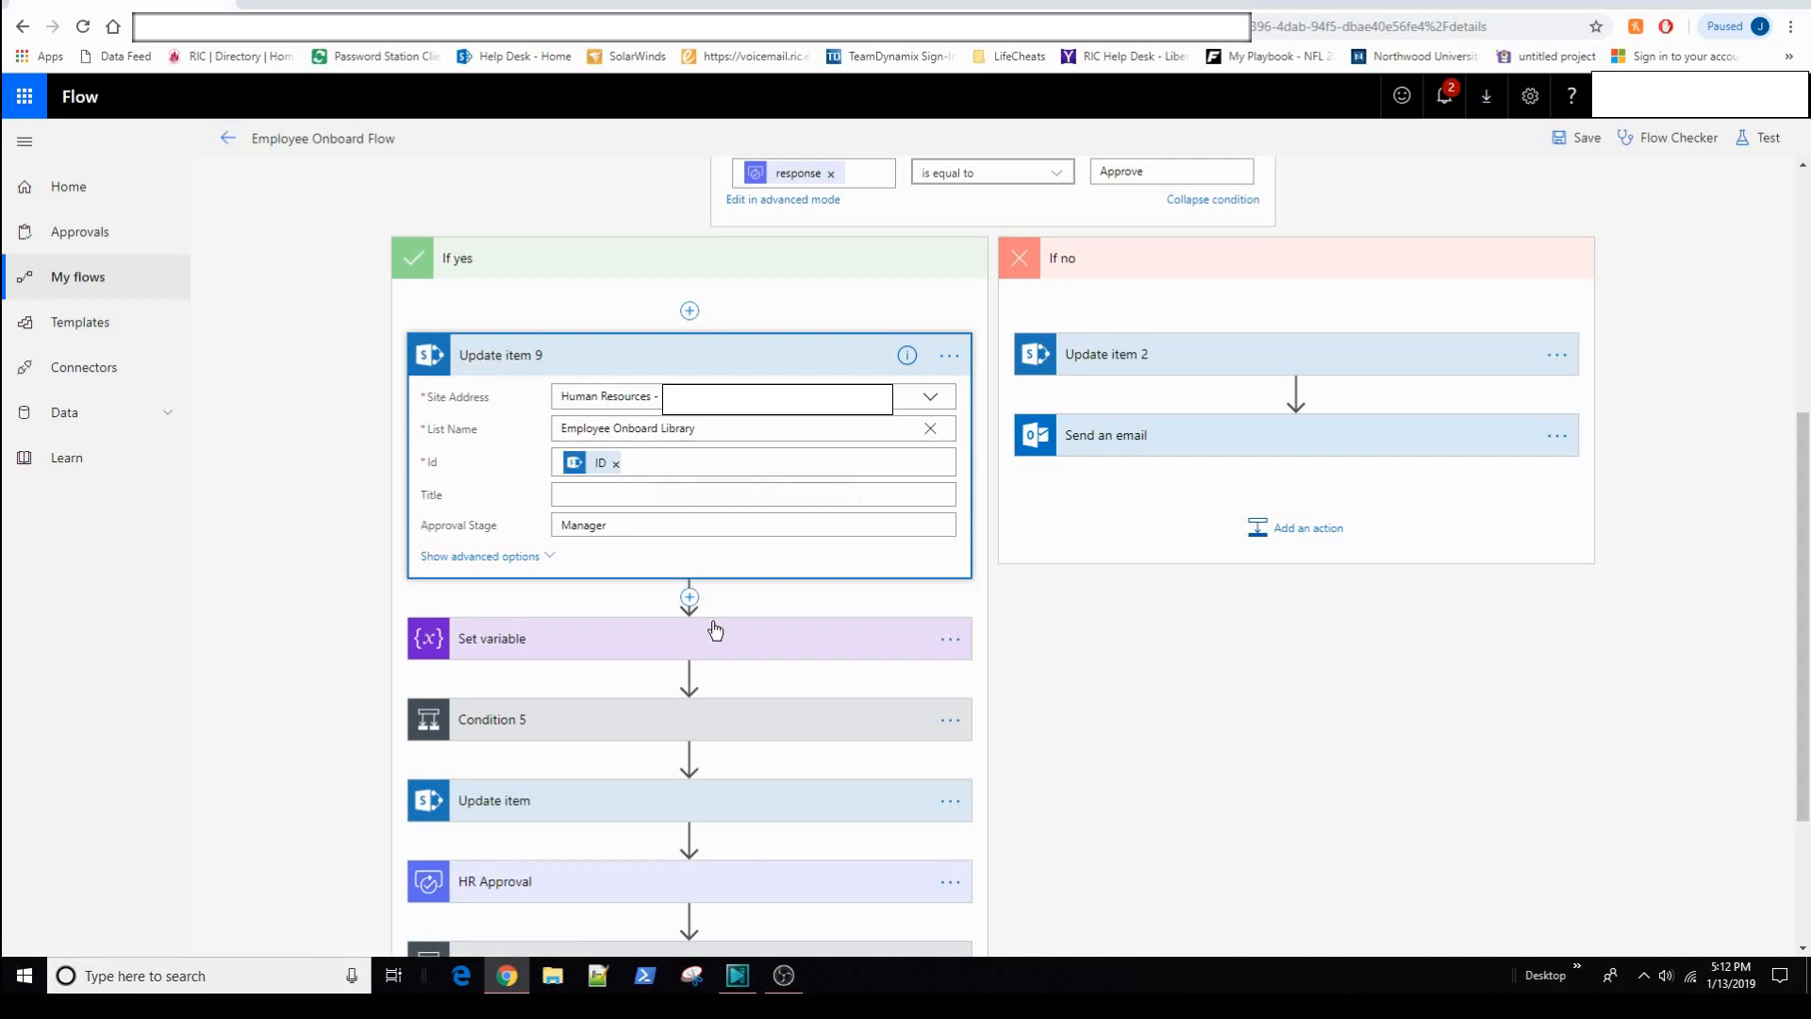
scroll(698, 622, "up", 1)
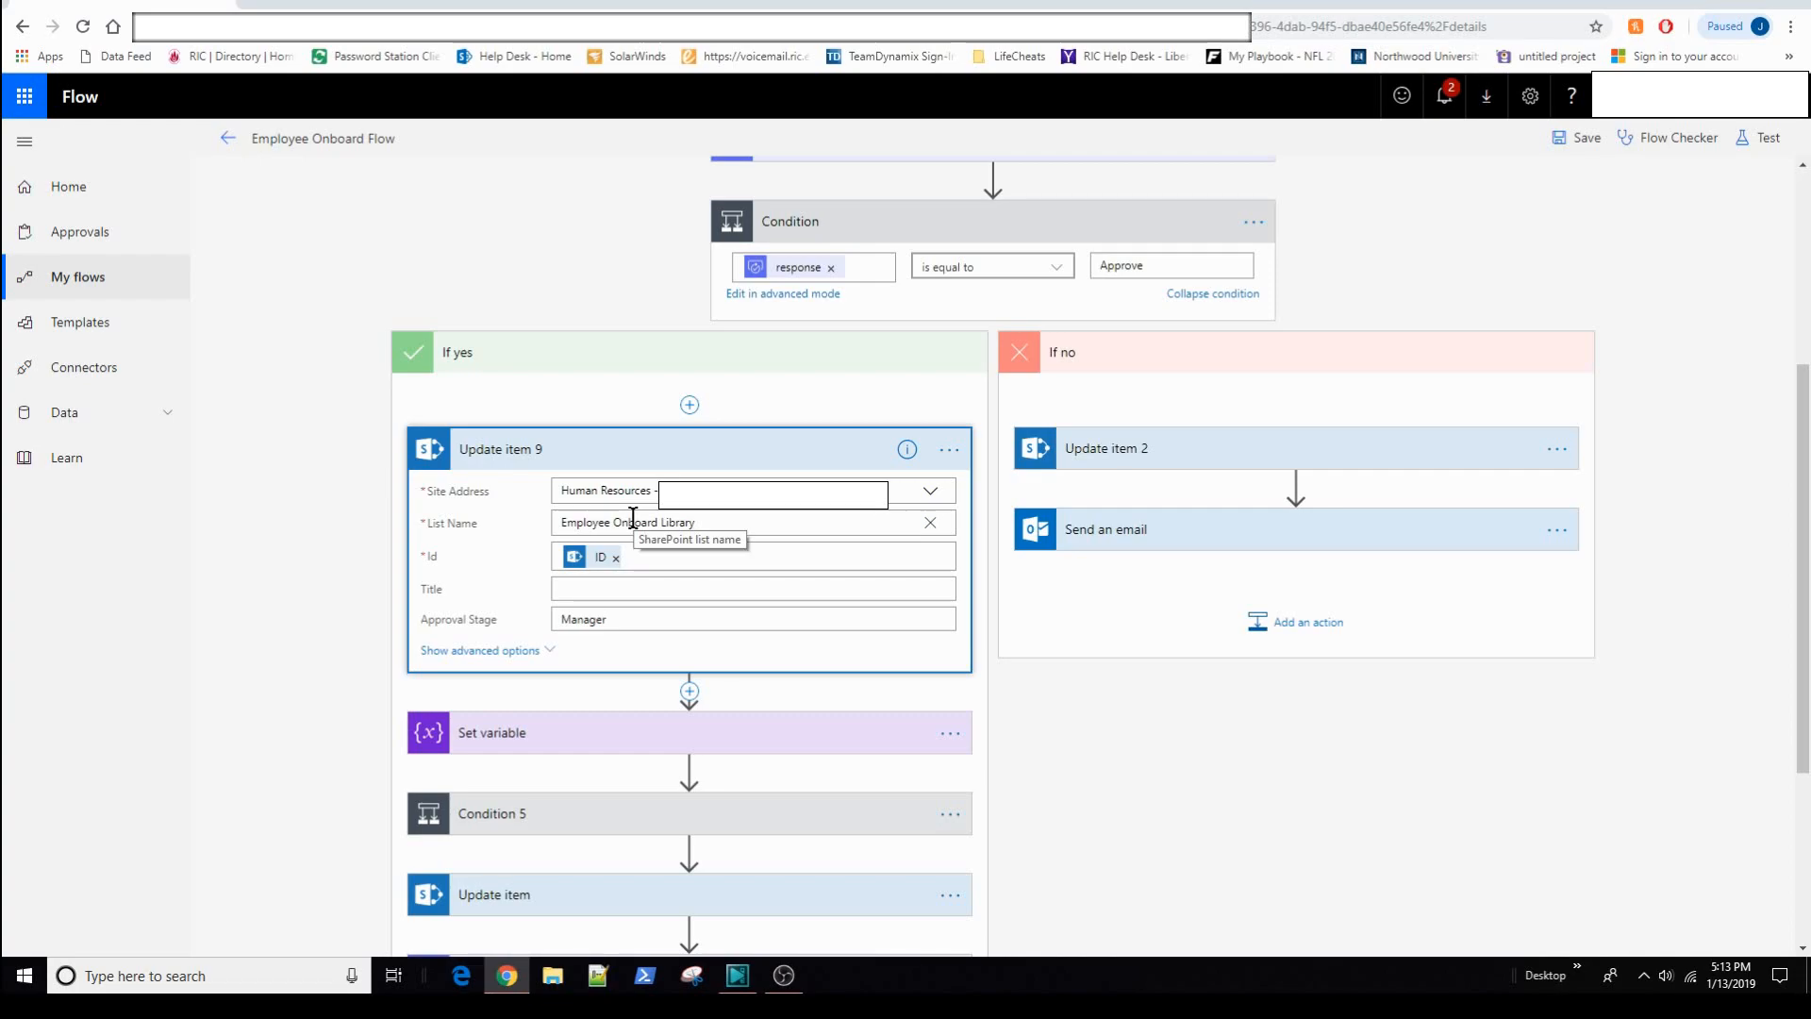
left_click(566, 451)
left_click(516, 536)
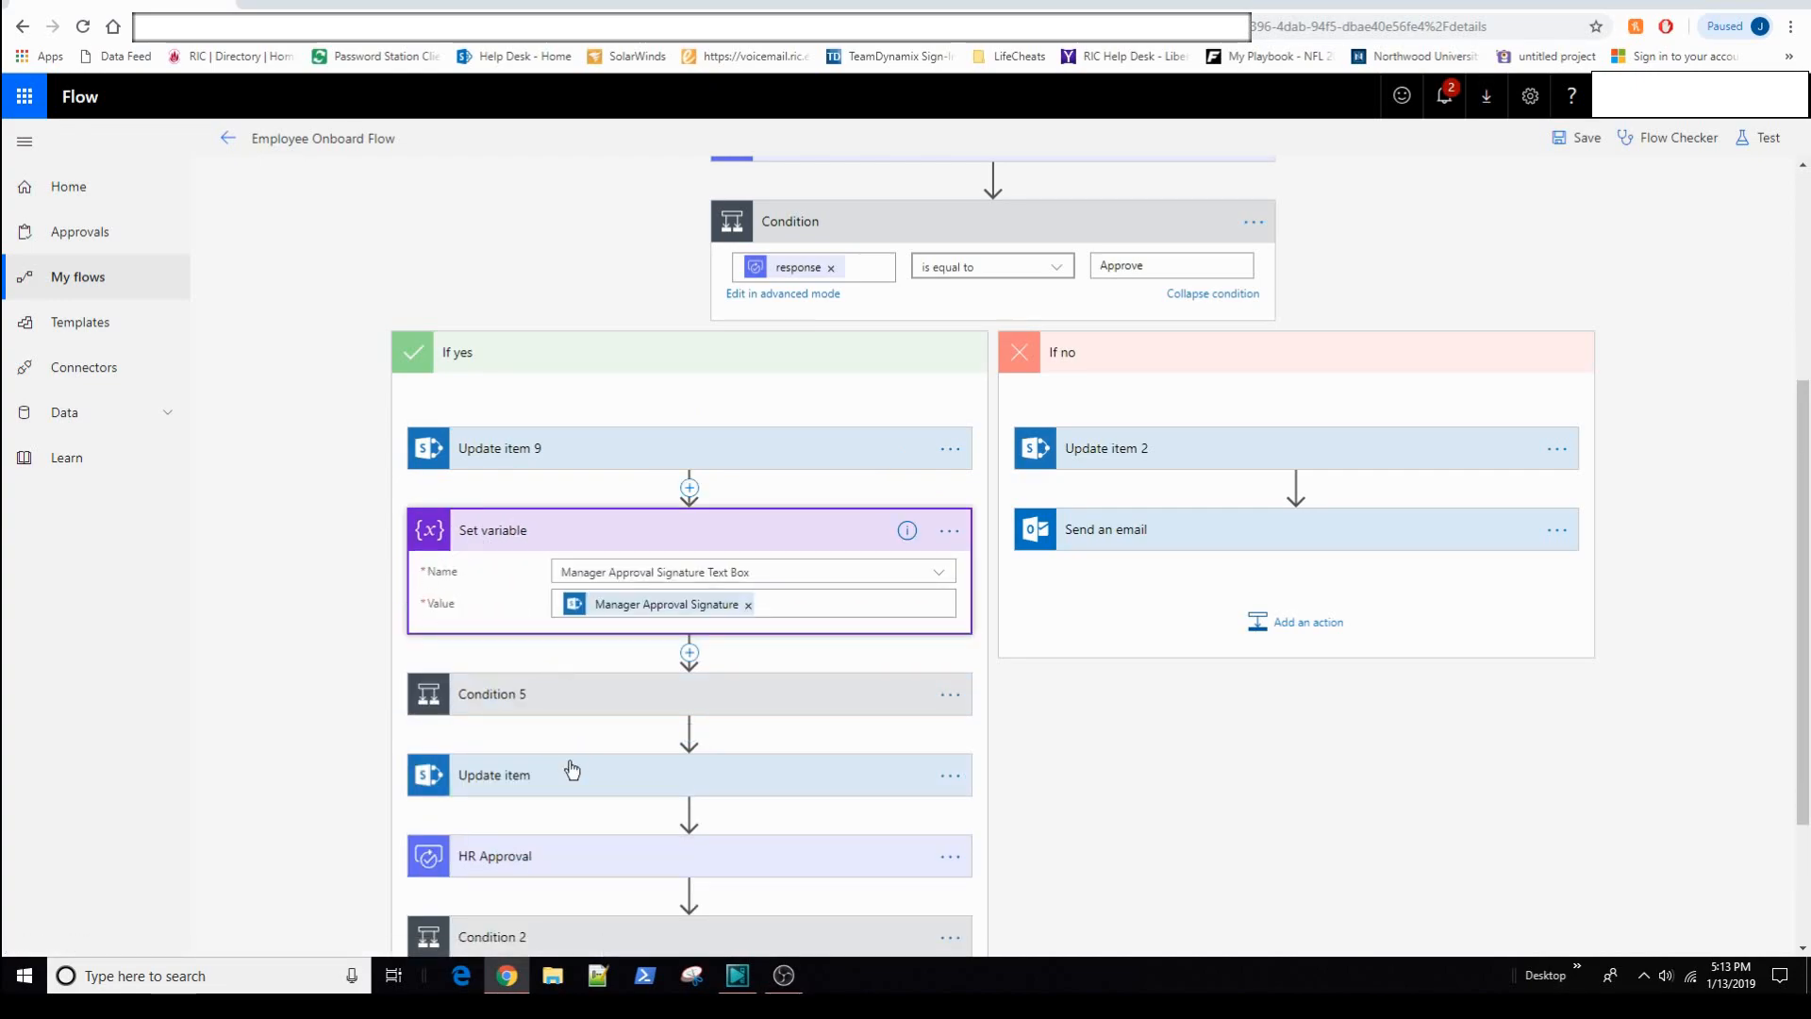
left_click(564, 537)
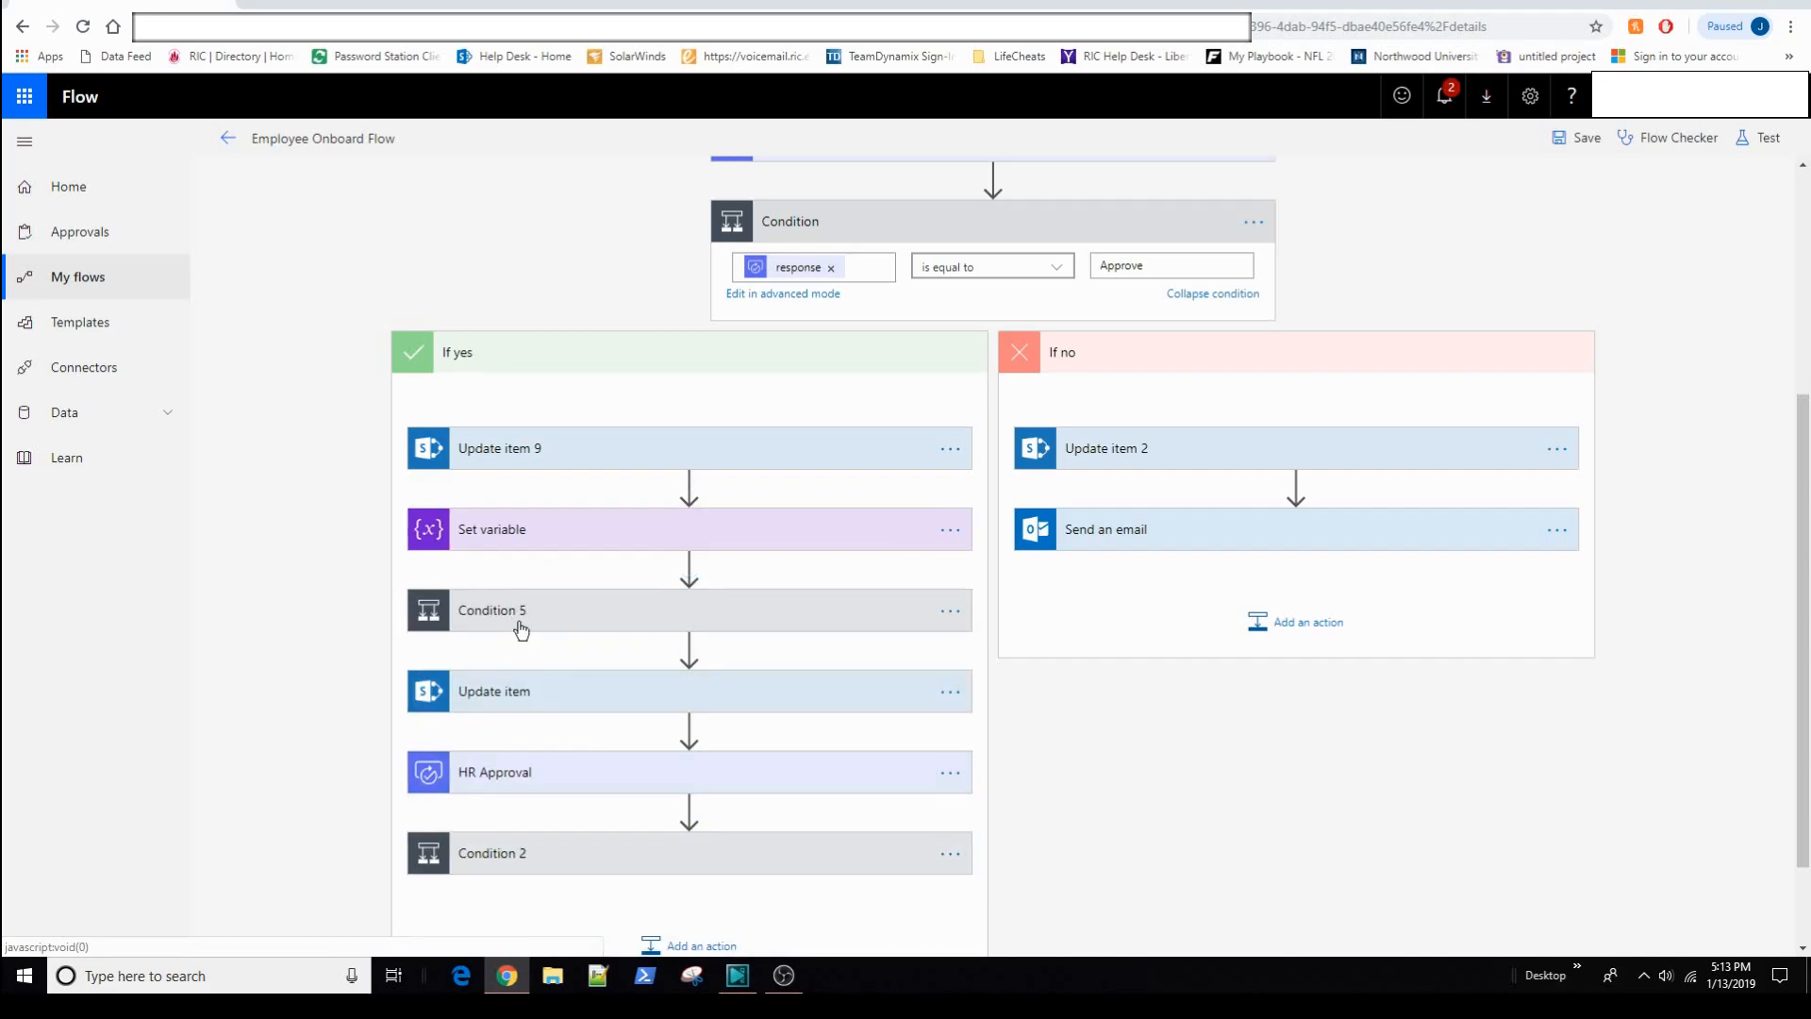
Step: Expand Condition 5 and the Do until loop in its If no branch to examine their criteria and contained actions
left_click(518, 613)
scroll(388, 698, "down", 2)
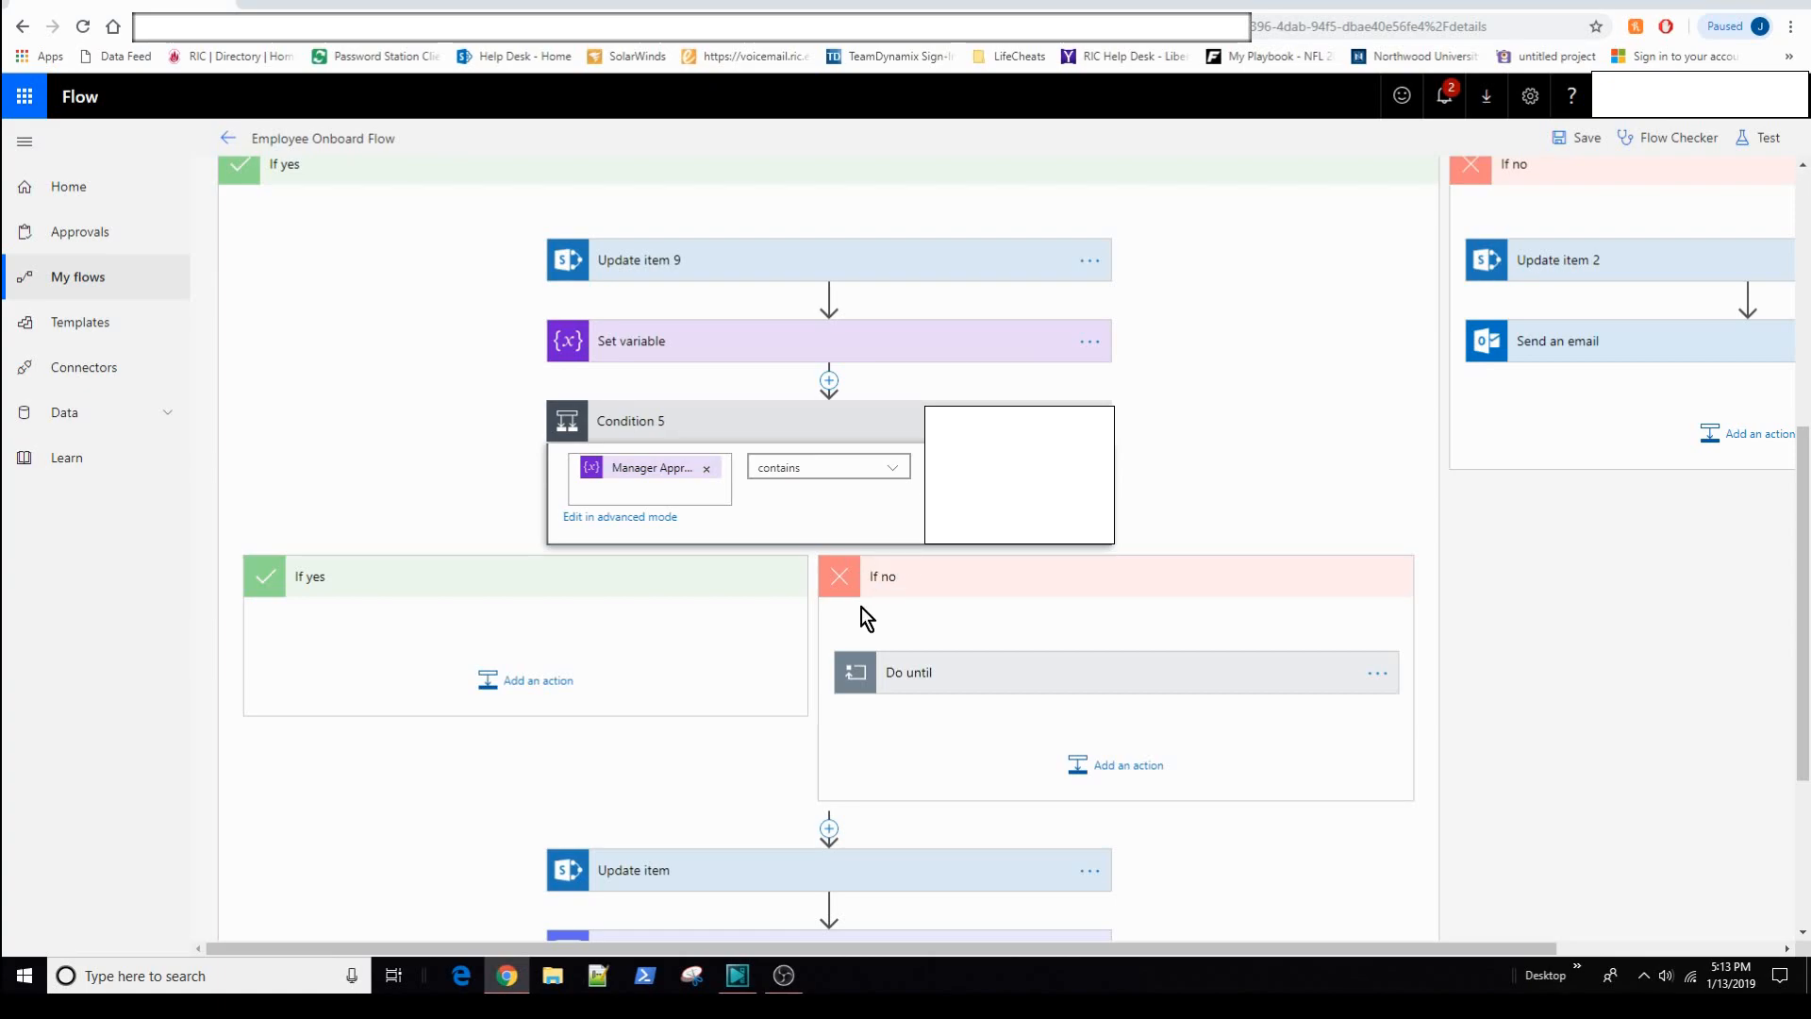
scroll(754, 566, "down", 1)
scroll(599, 509, "down", 1)
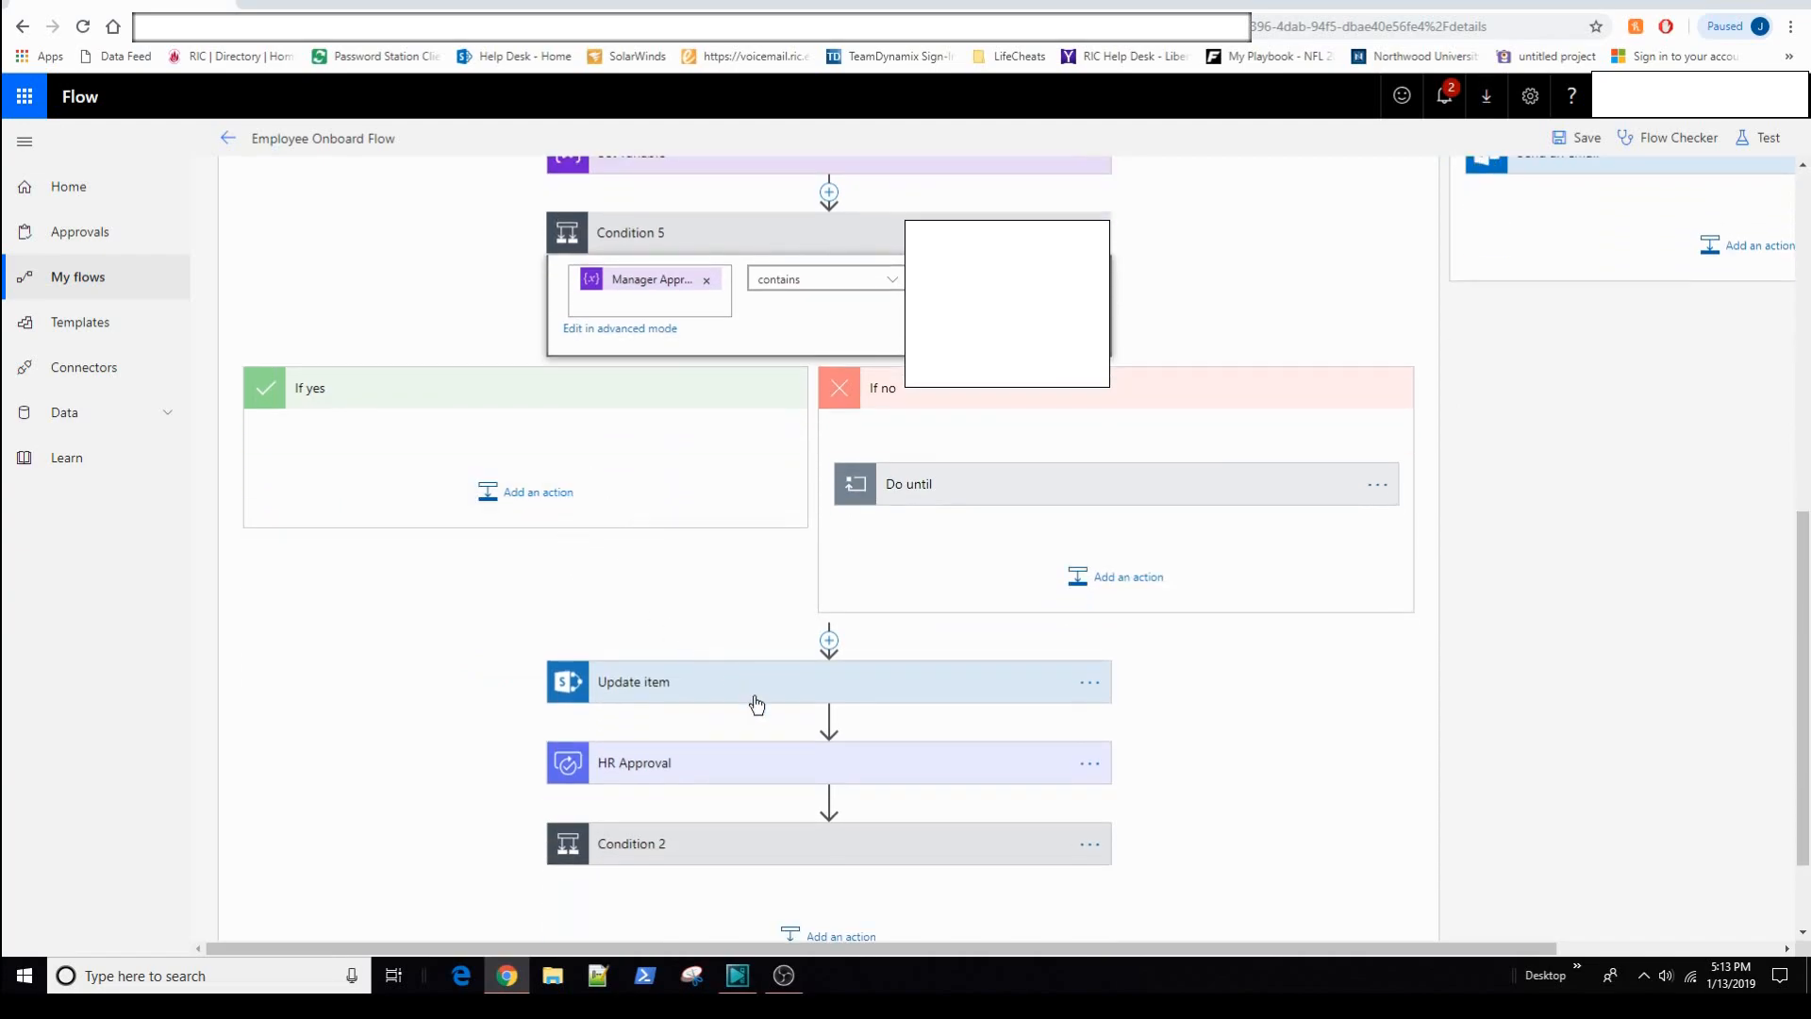
left_click(926, 494)
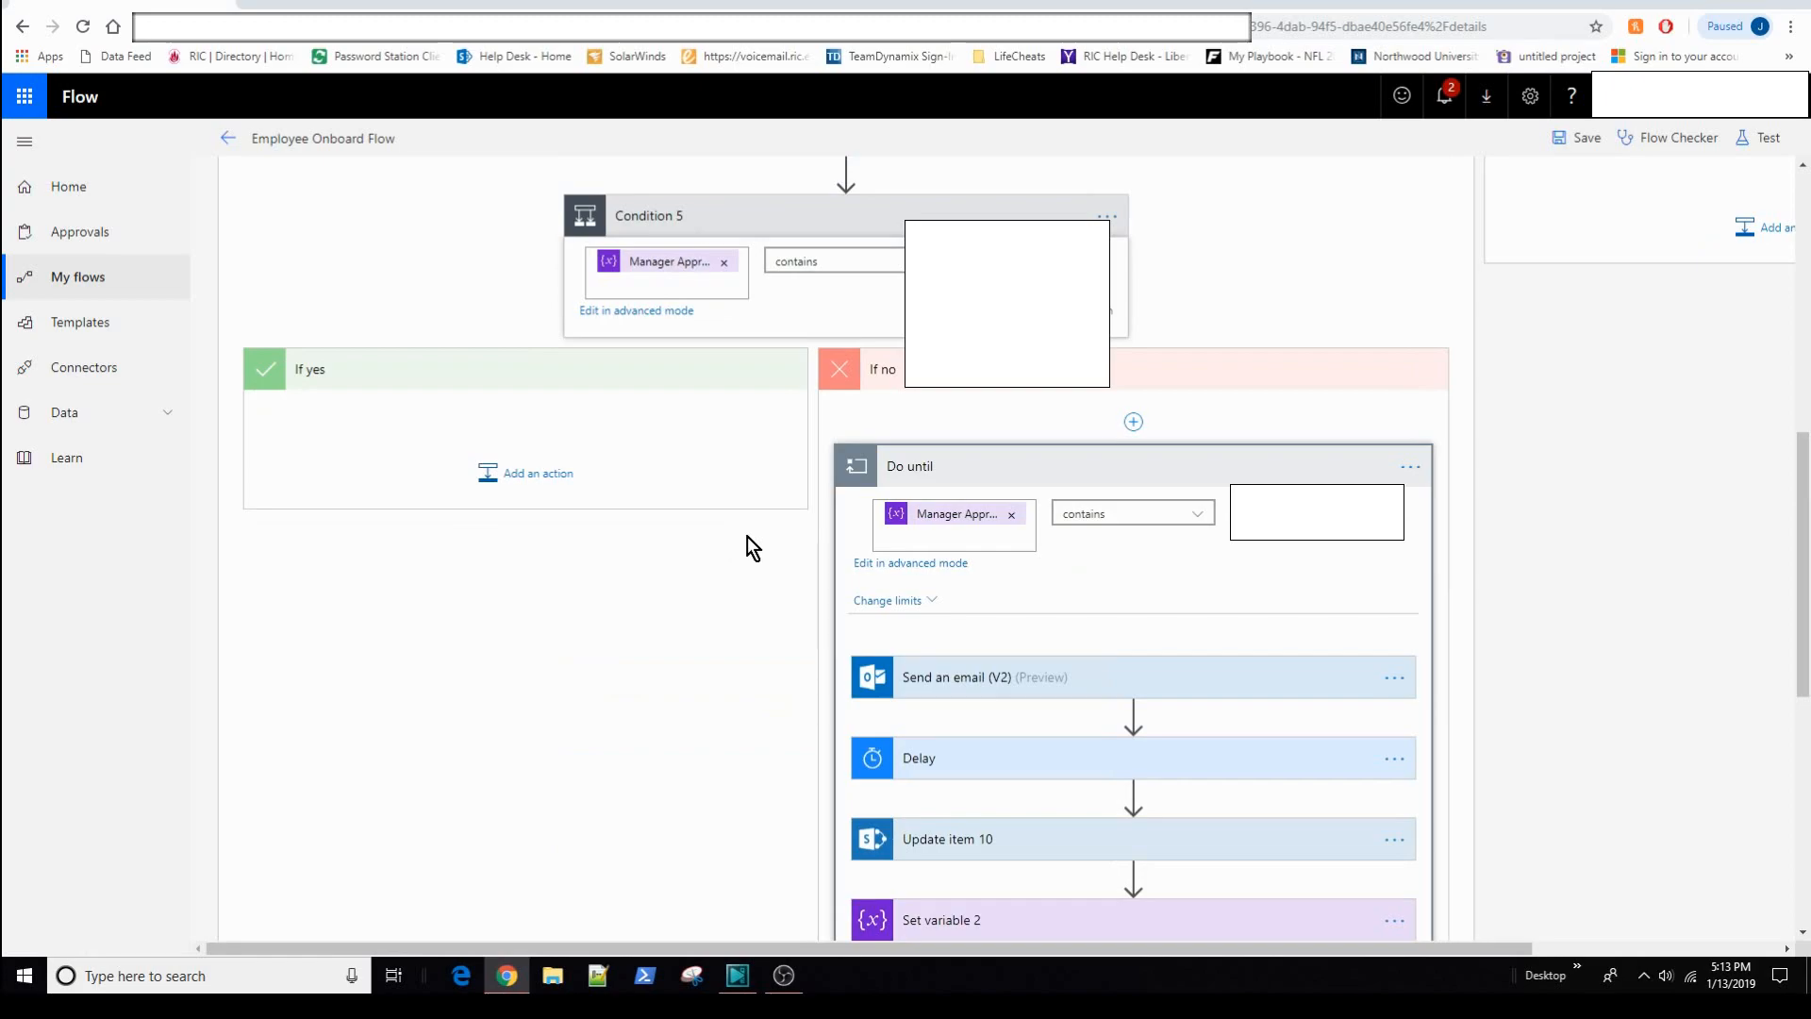
scroll(748, 532, "down", 1)
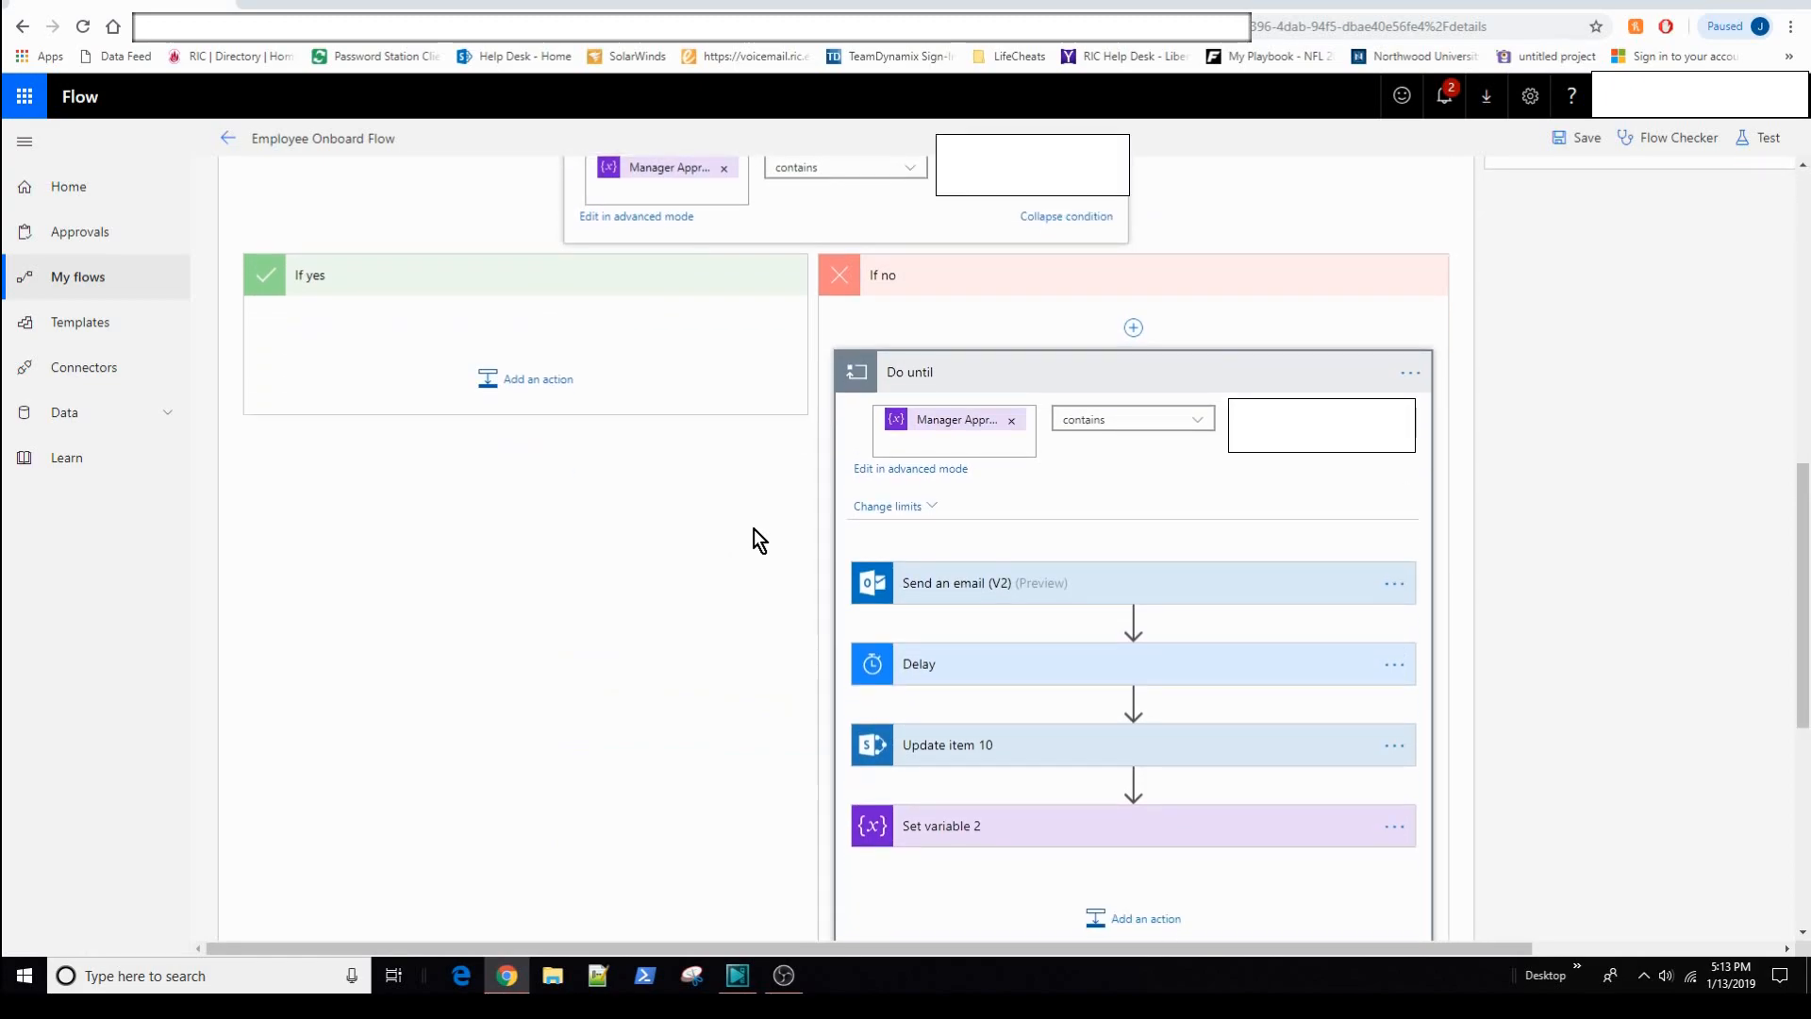
scroll(765, 526, "down", 1)
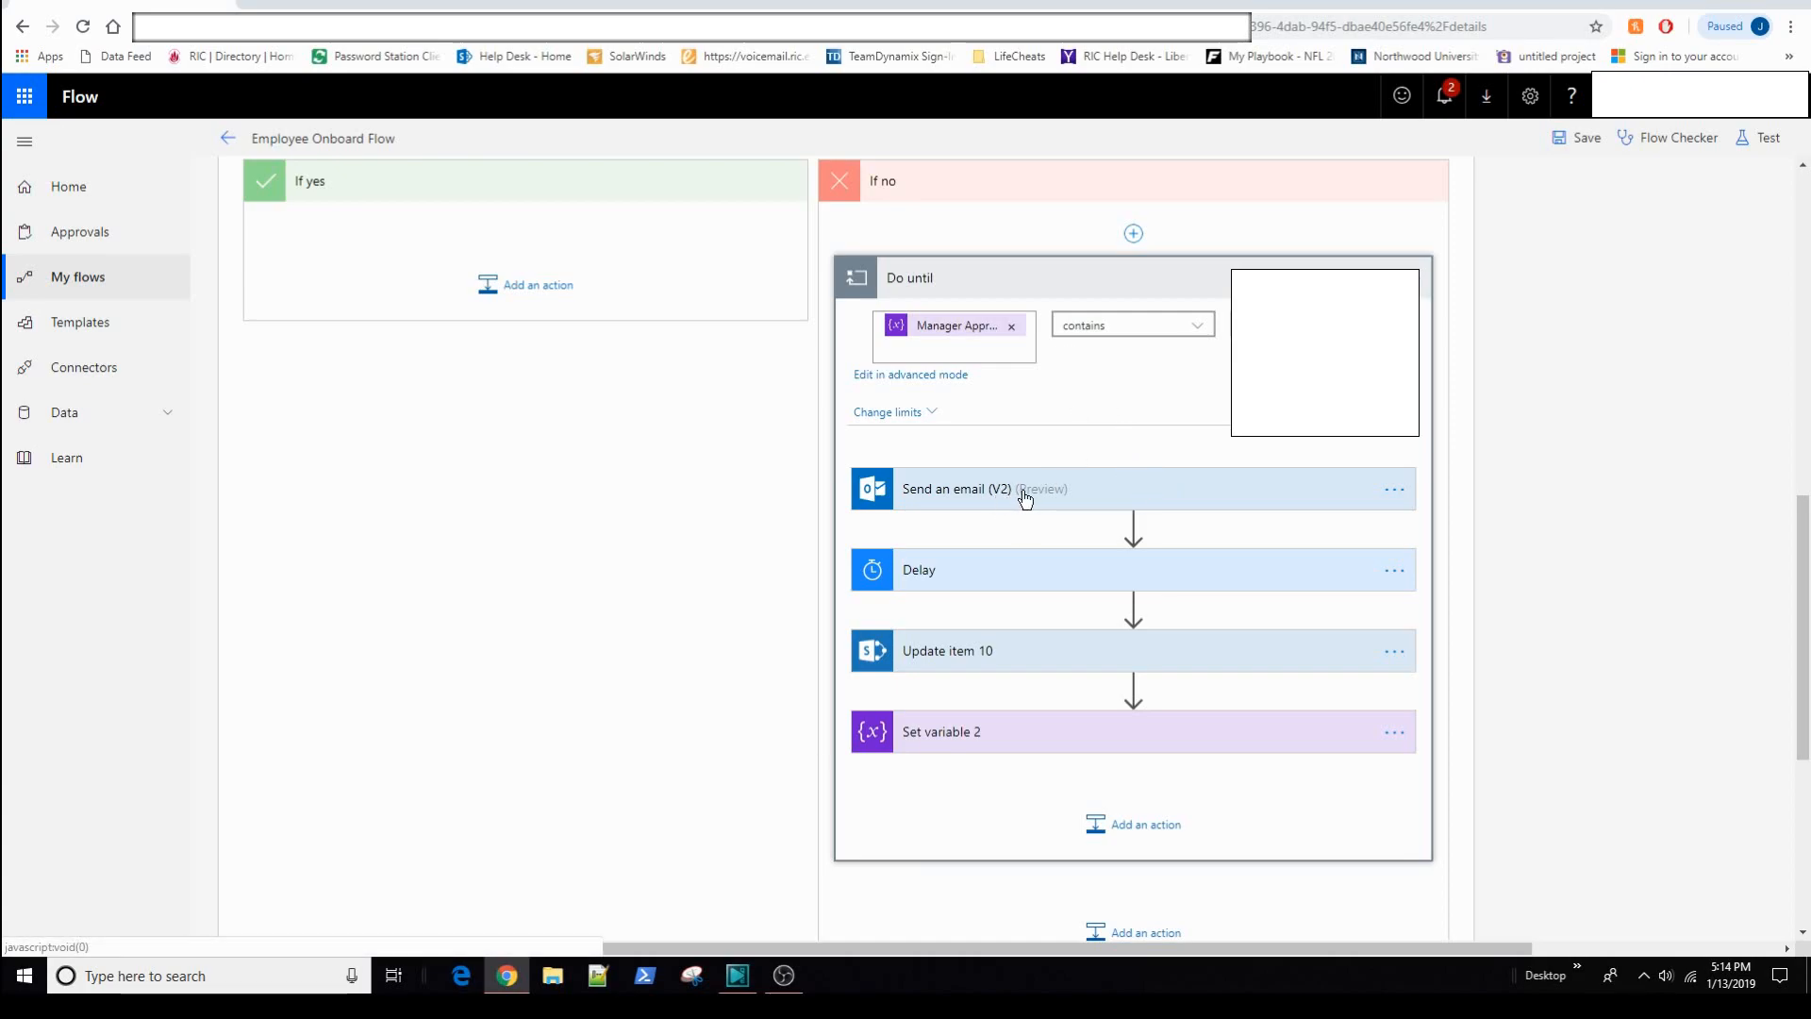
Step: Examine the Send an email (V2), Delay and Update item 10 actions inside the Do until loop
left_click(1018, 492)
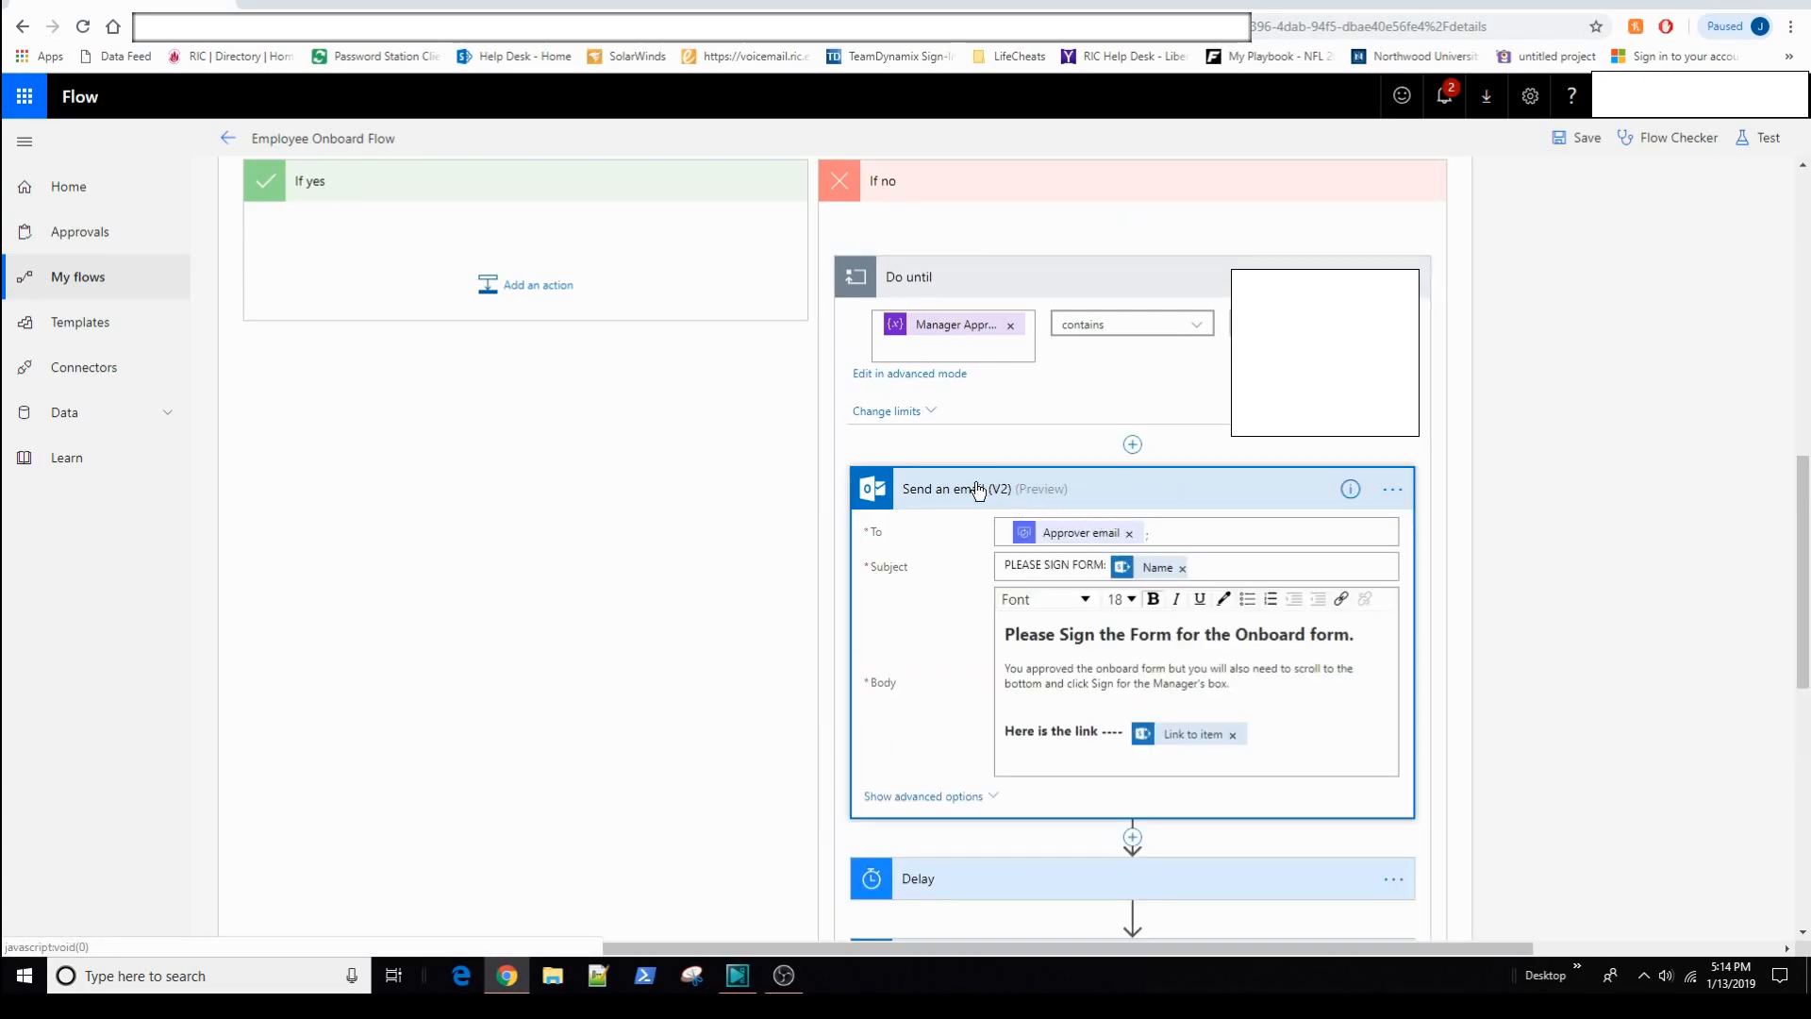
left_click(976, 491)
left_click(915, 571)
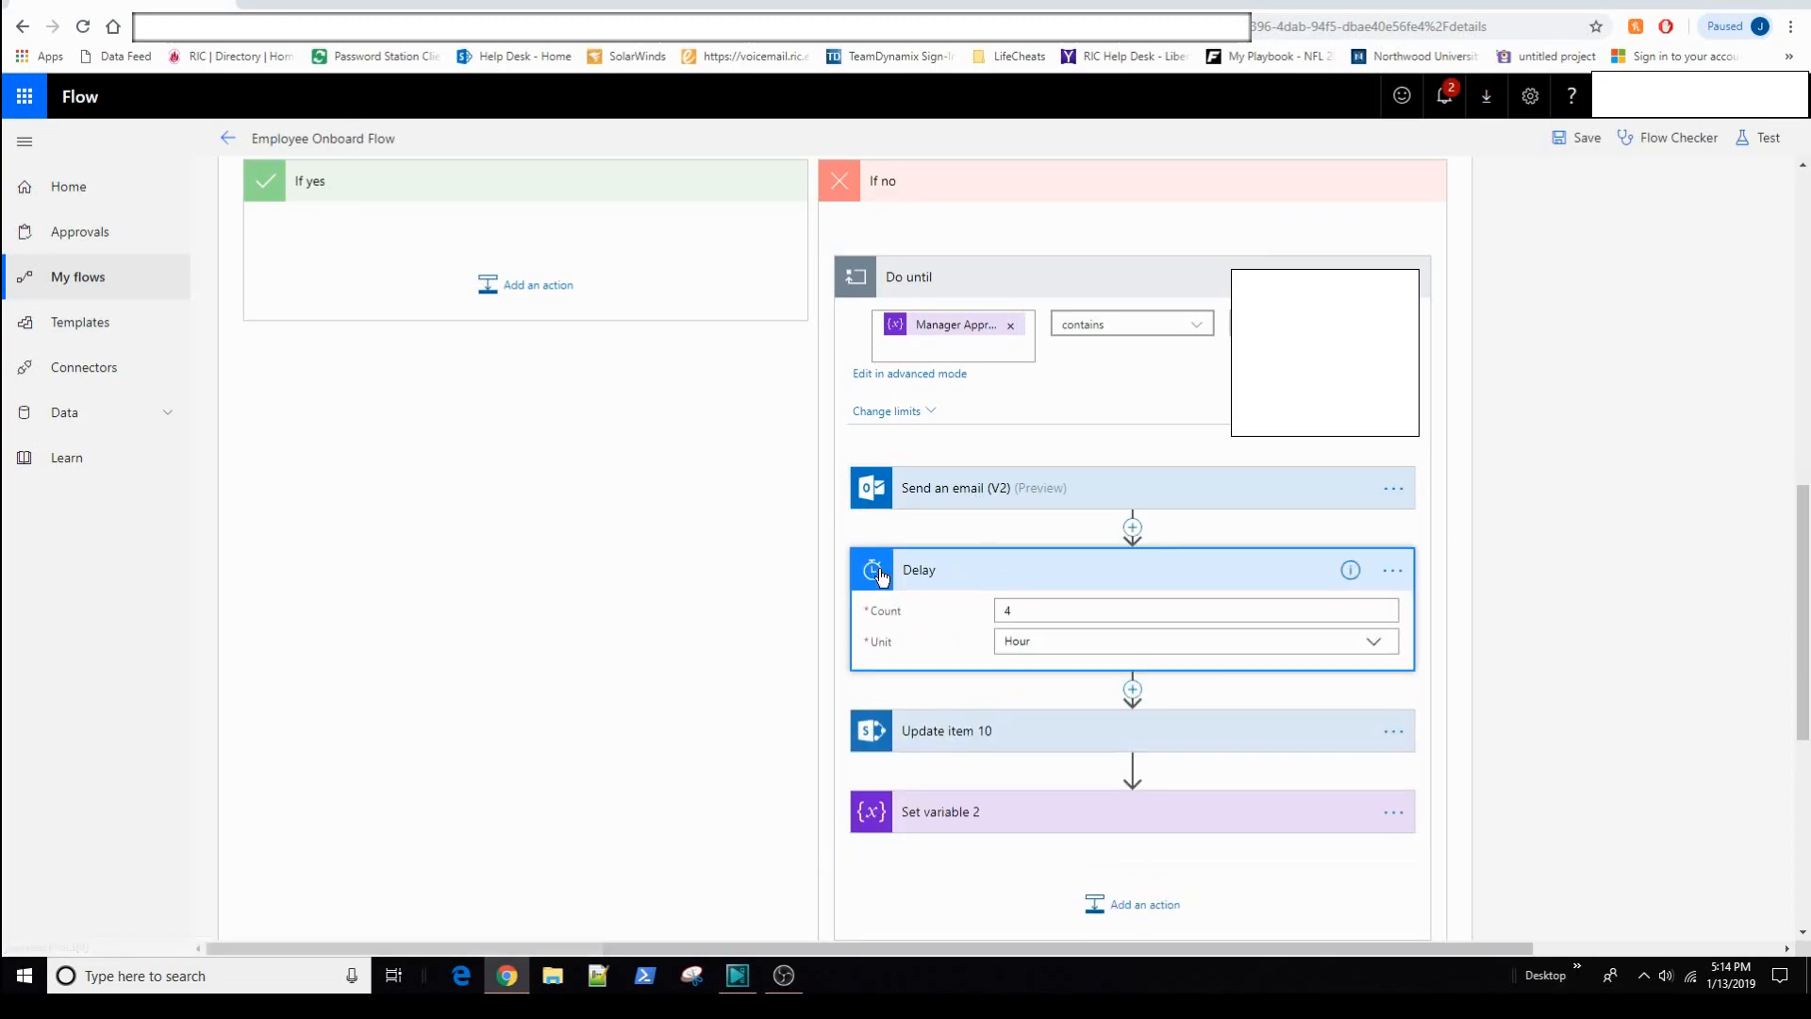
left_click(926, 575)
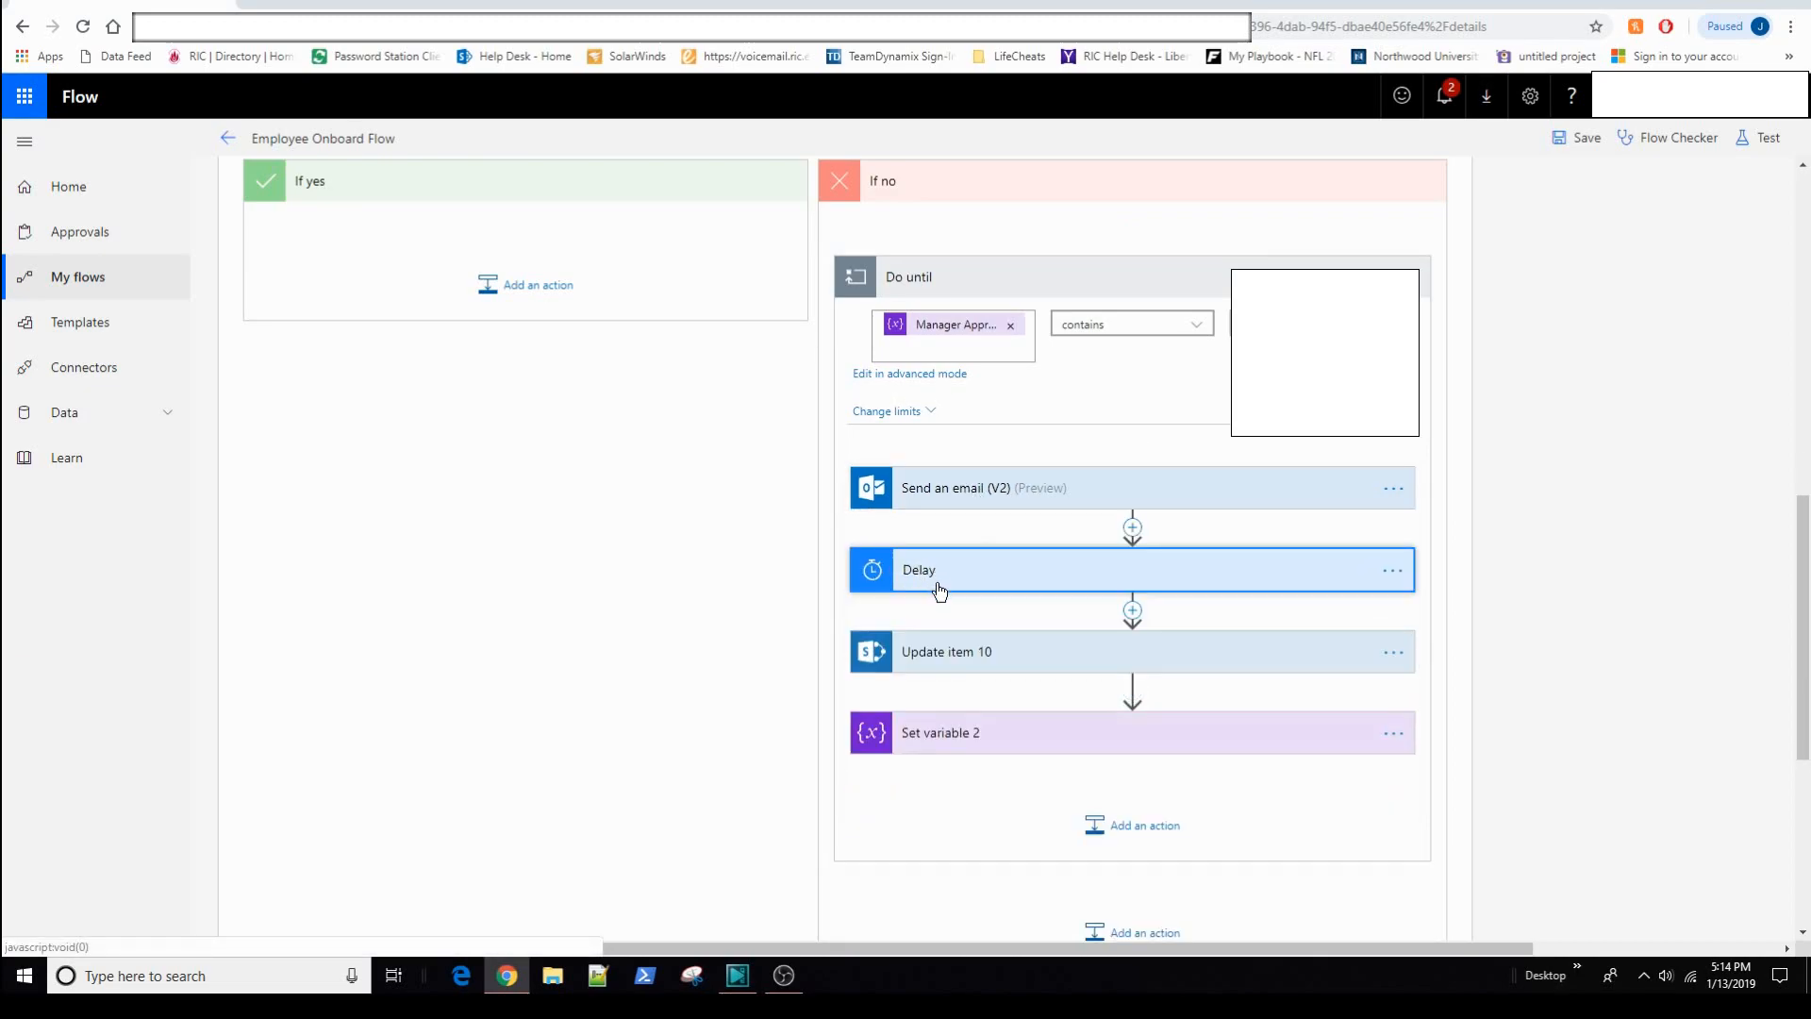
left_click(955, 651)
scroll(934, 660, "down", 2)
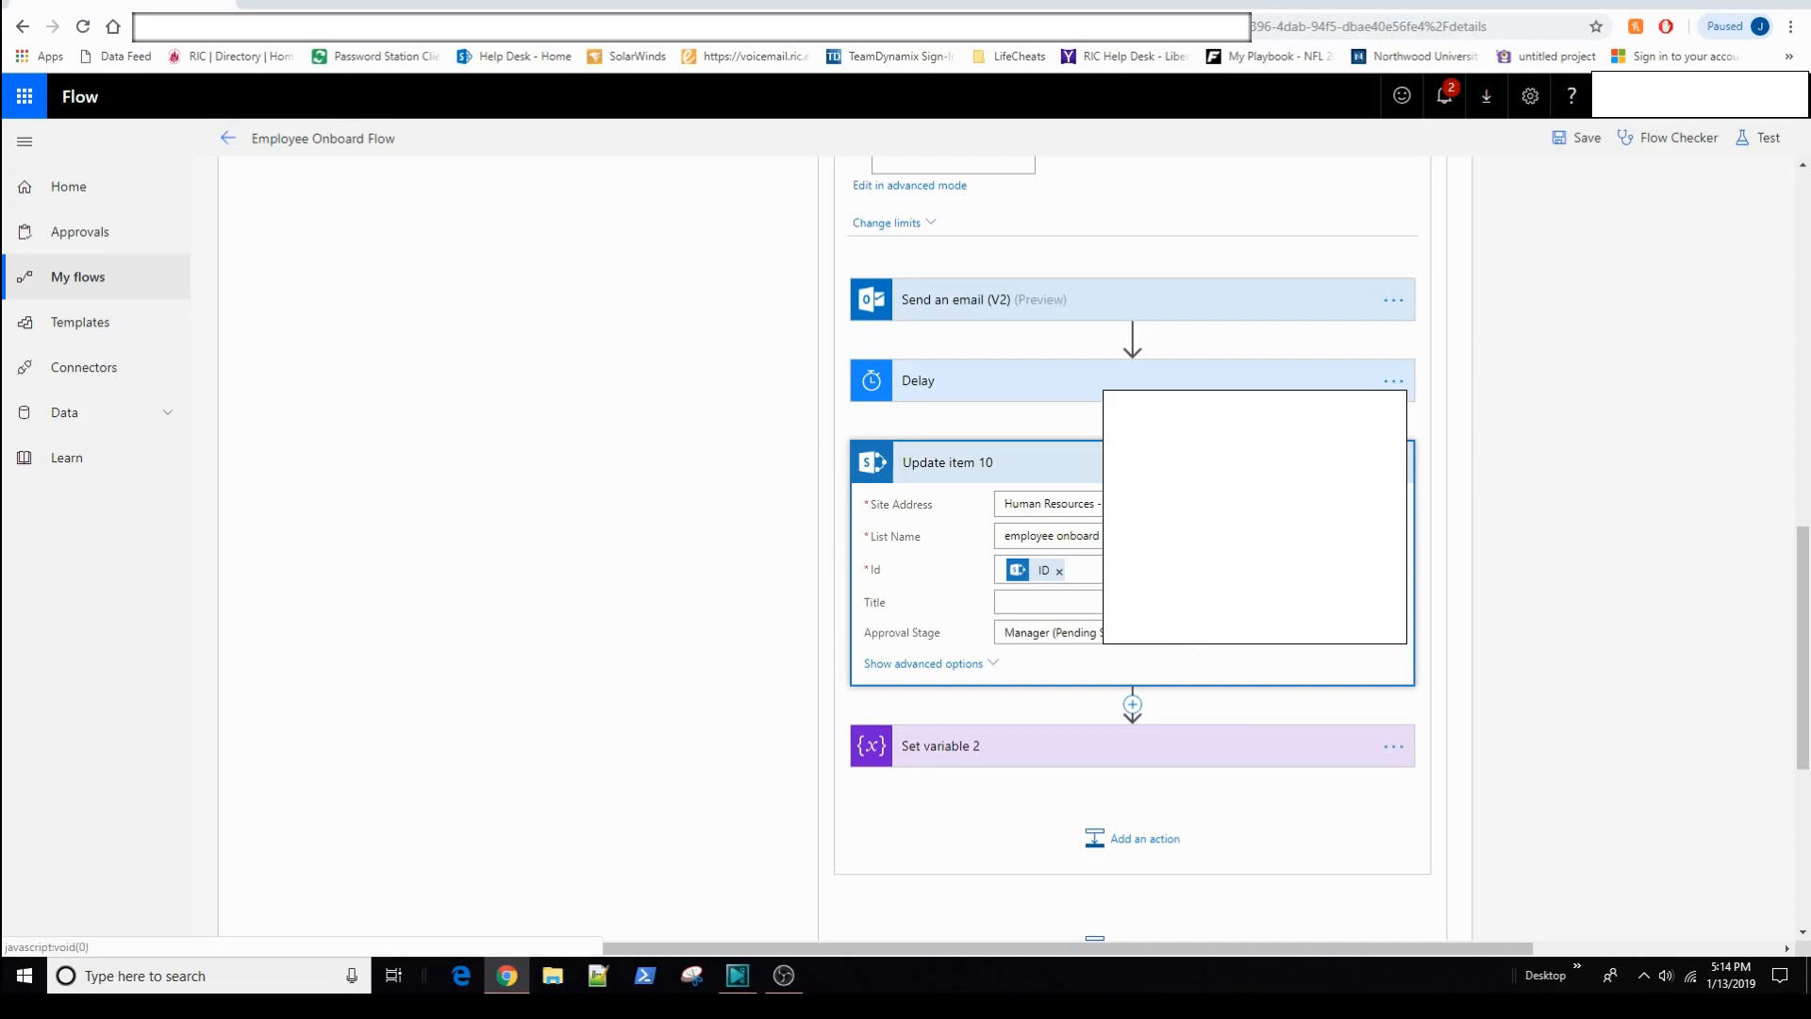
Step: Collapse Update item 10 and examine the Set variable 2 action against the Do until loop's criteria
left_click(1102, 472)
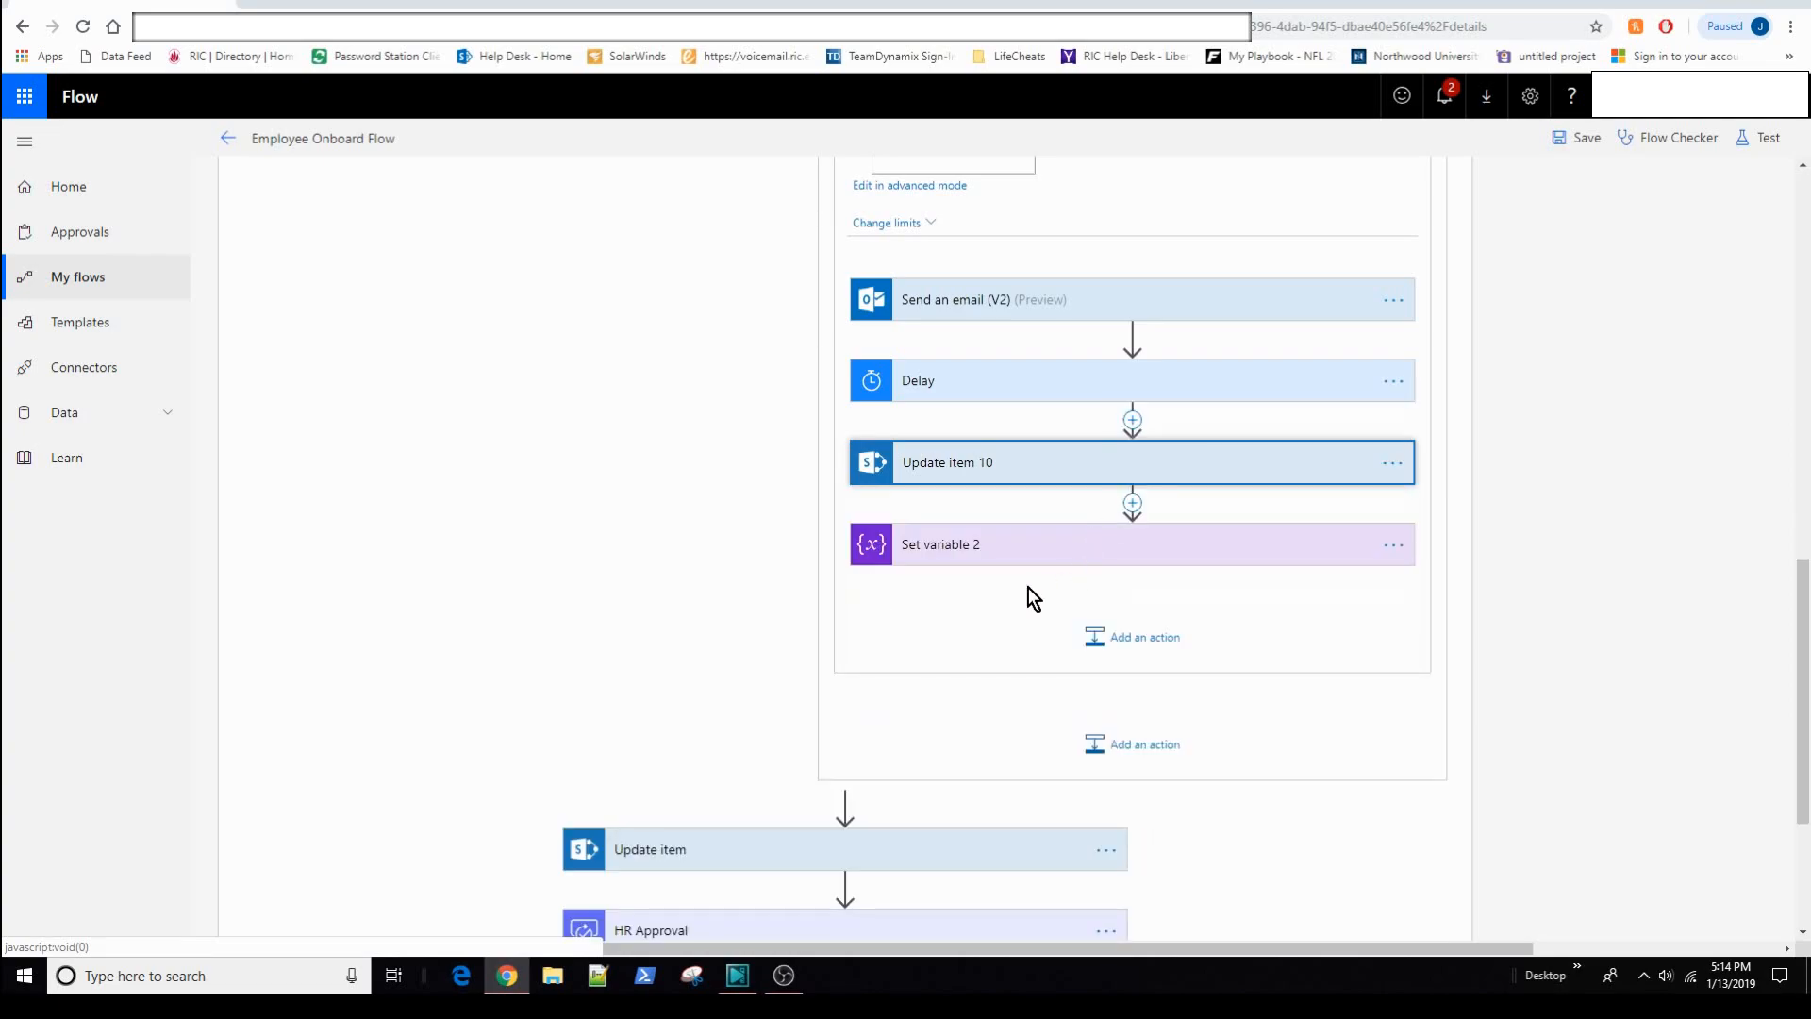
left_click(982, 545)
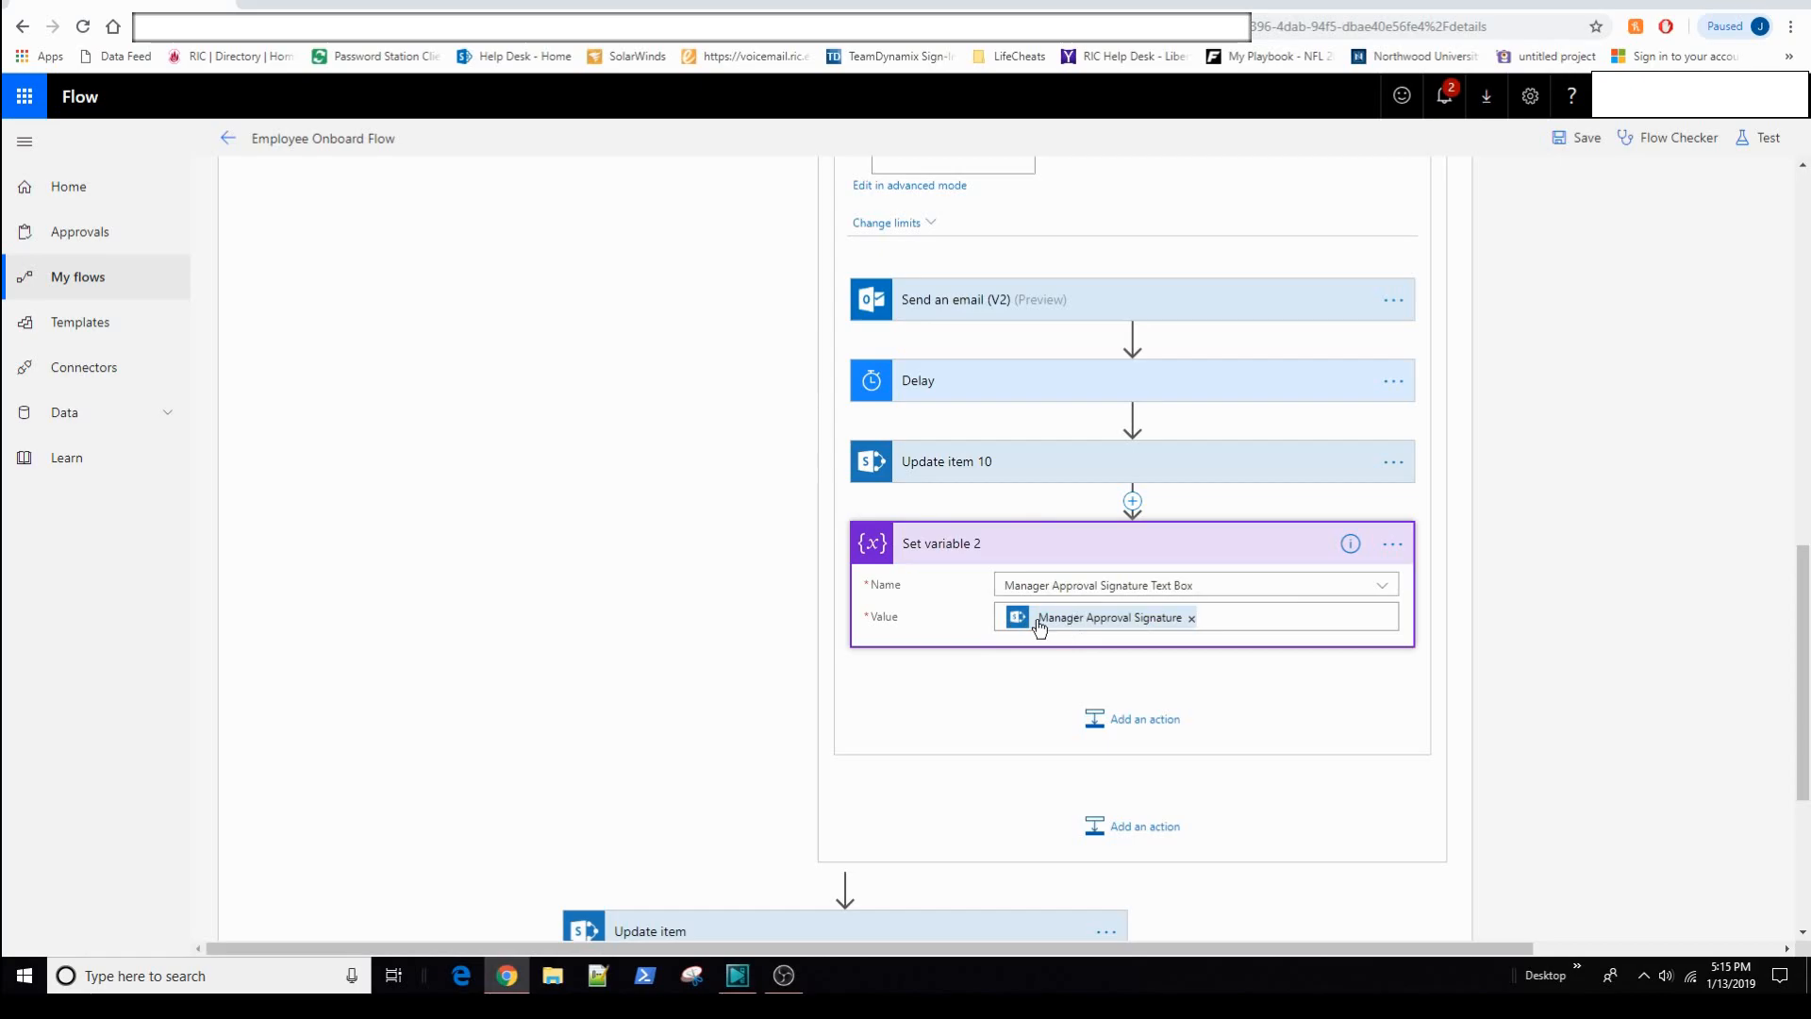
left_click(1083, 549)
scroll(1083, 555, "up", 4)
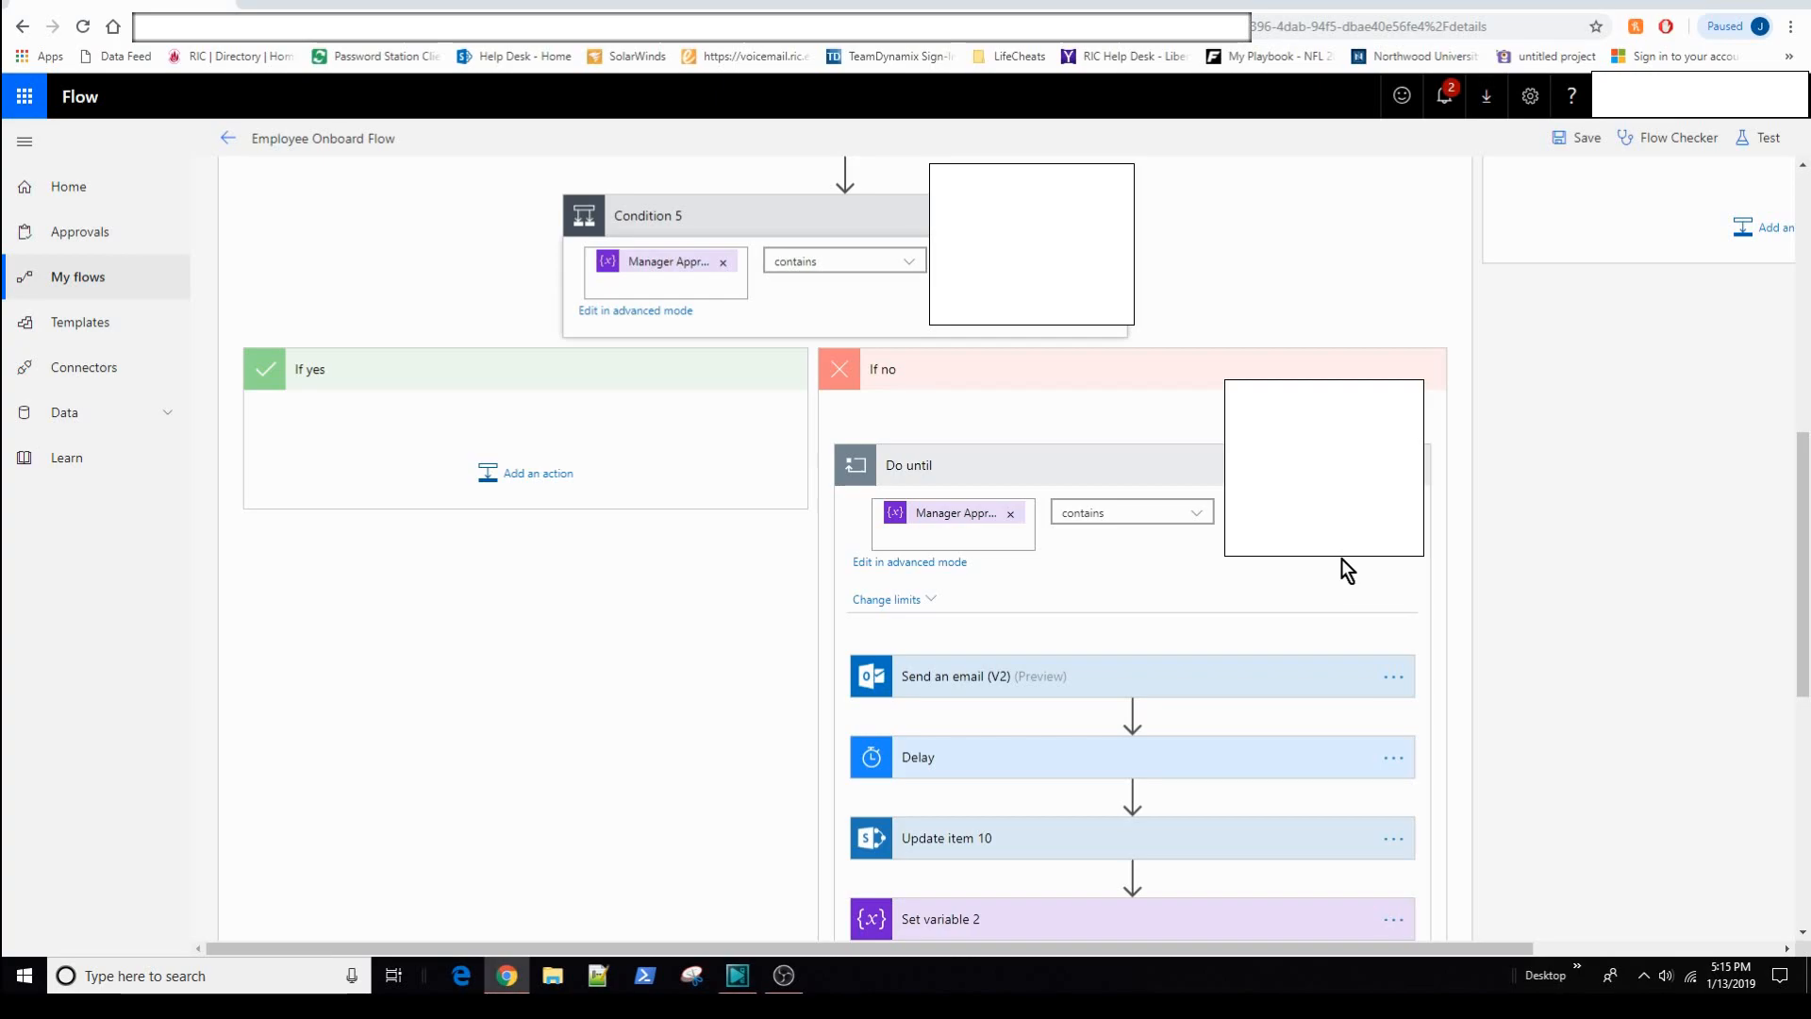
Step: Inspect the Update item action between Condition 5 and HR Approval, and collapse it again
scroll(1392, 572, "down", 5)
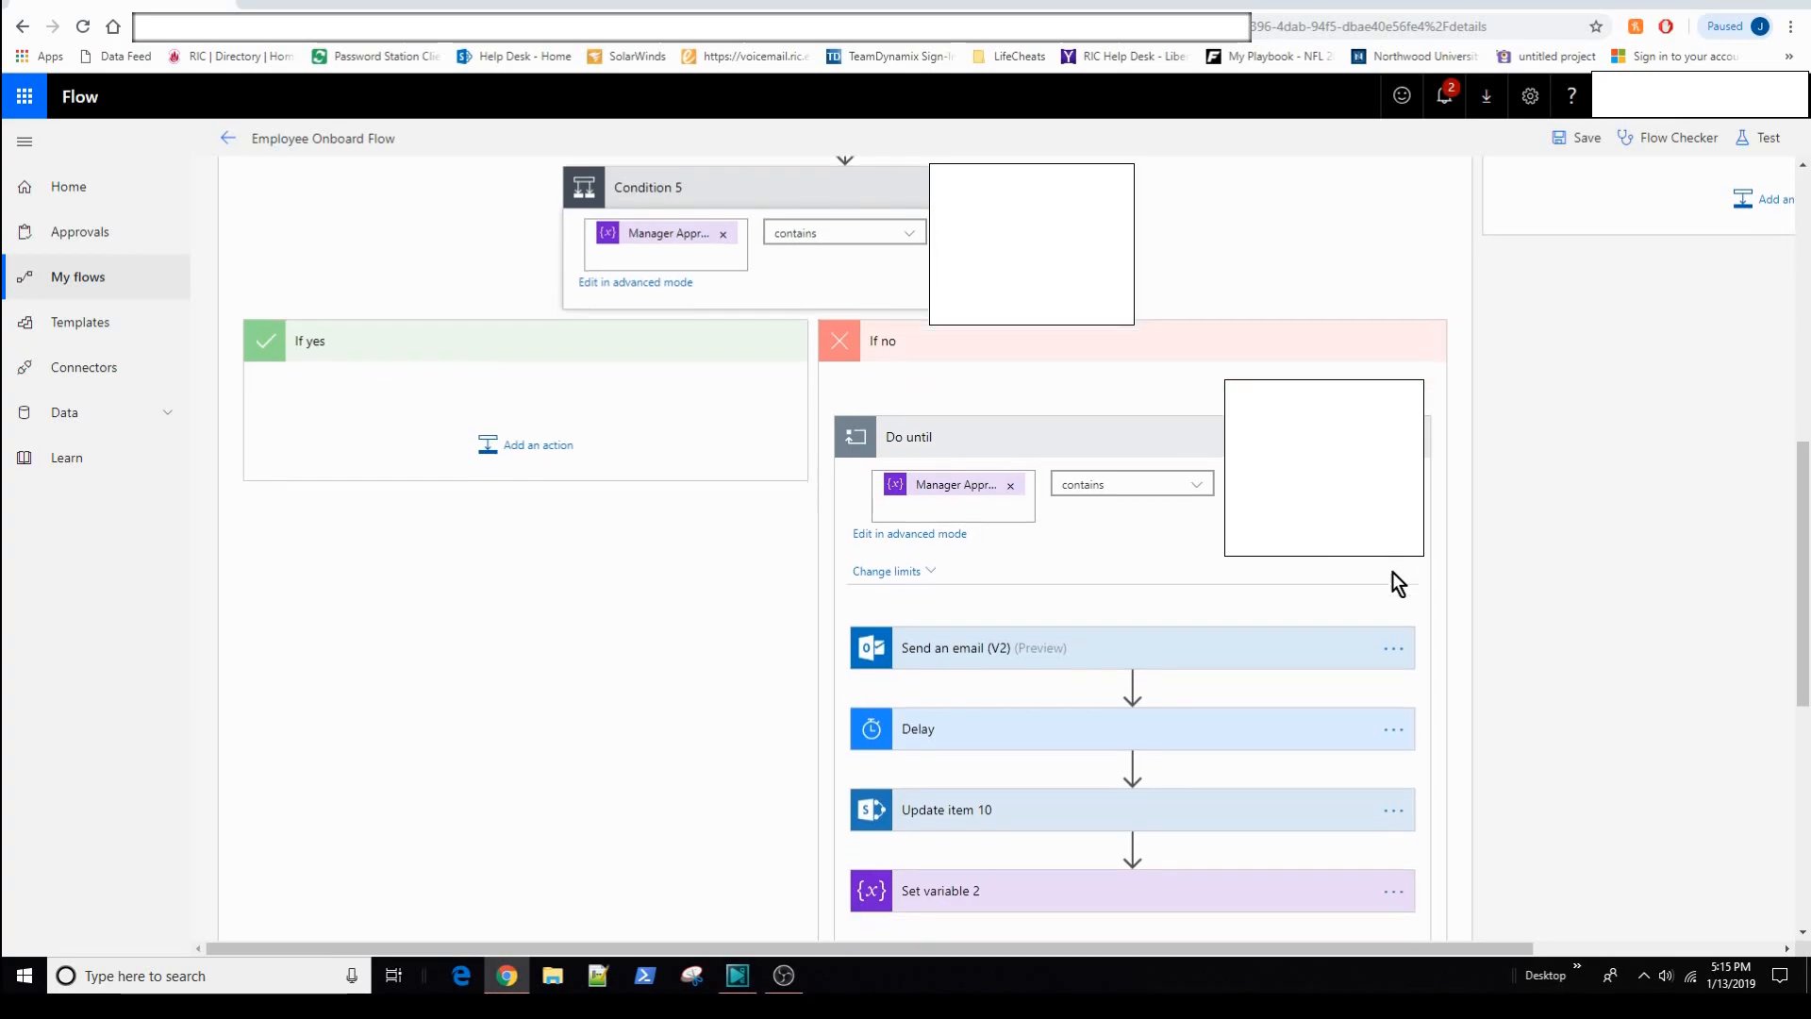
scroll(1394, 581, "down", 3)
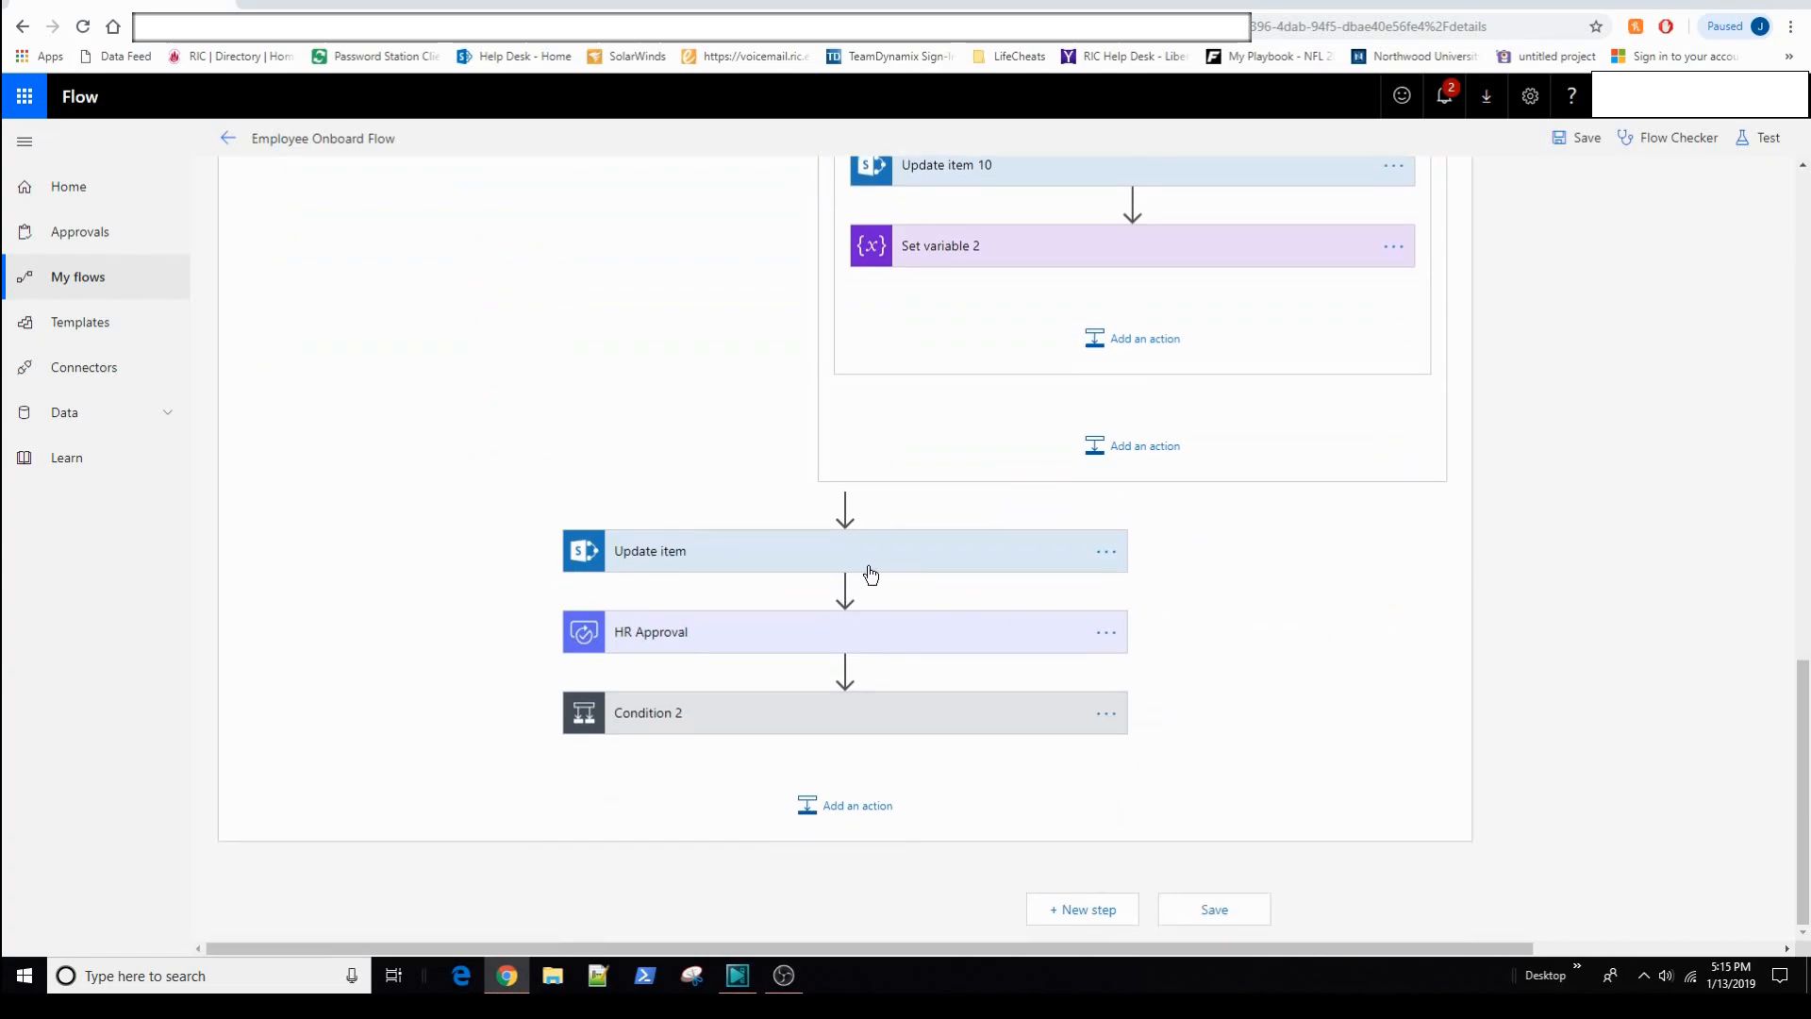
left_click(770, 569)
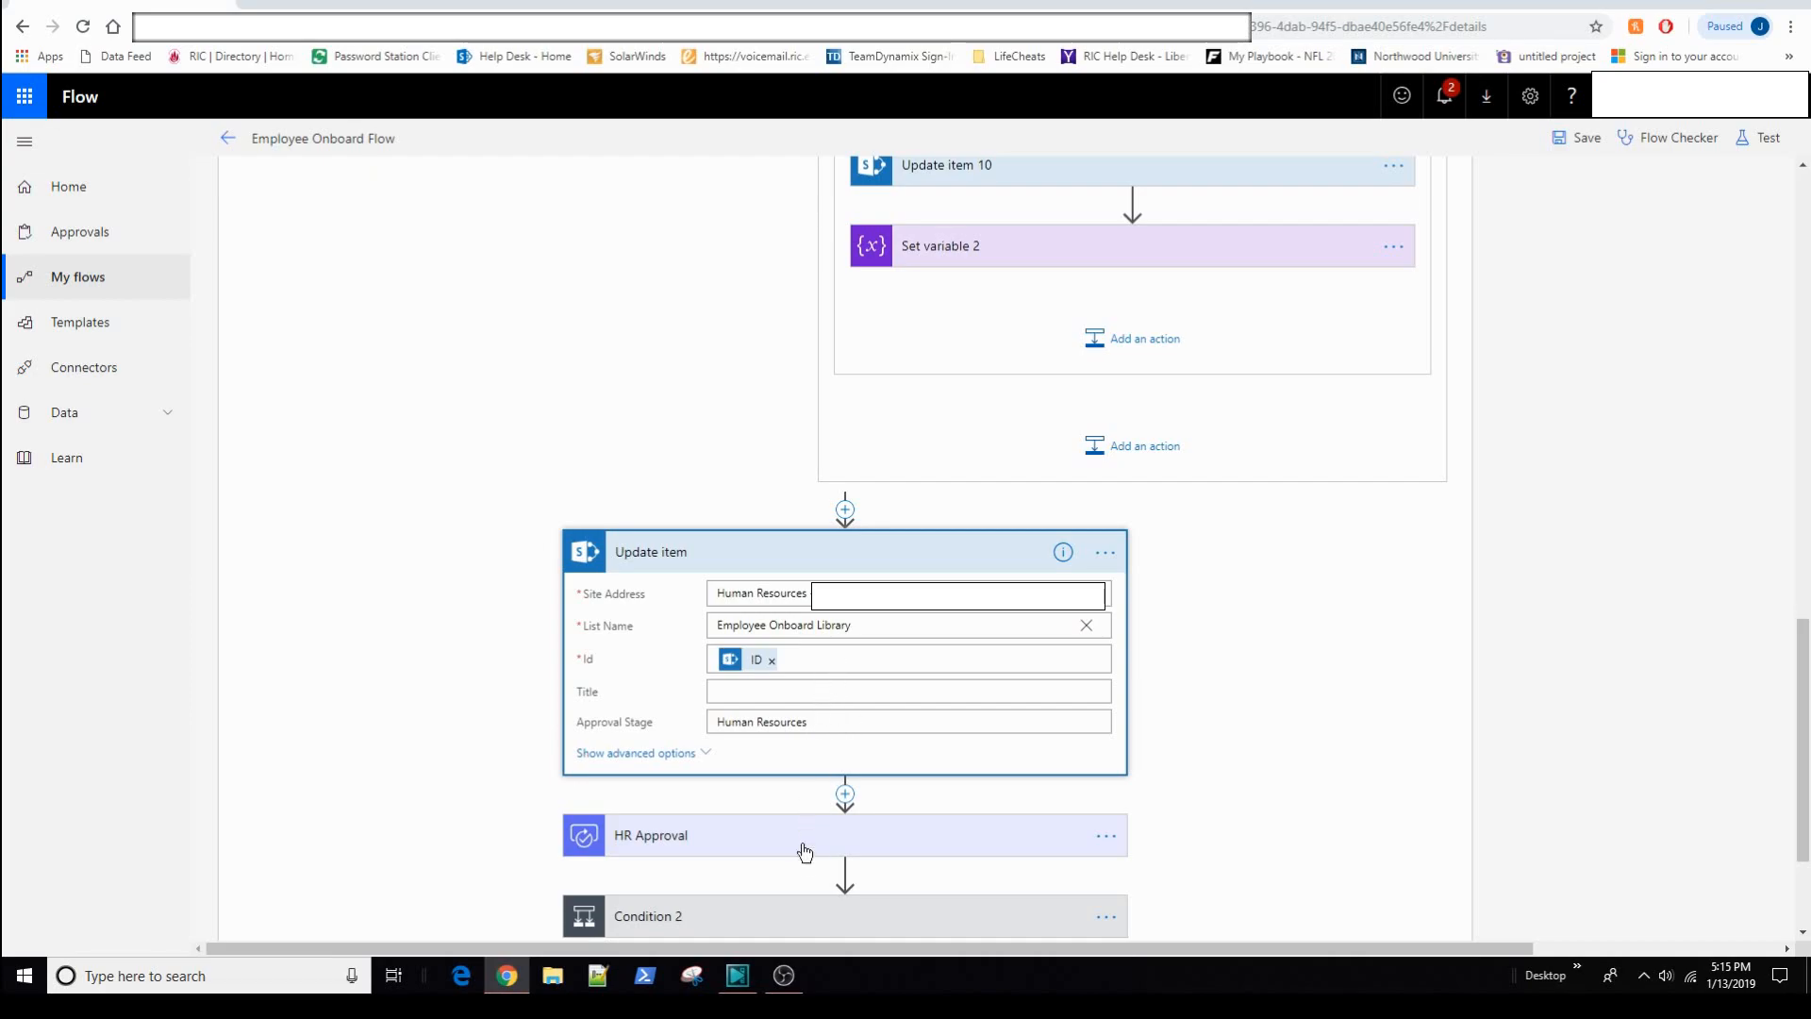
left_click(754, 558)
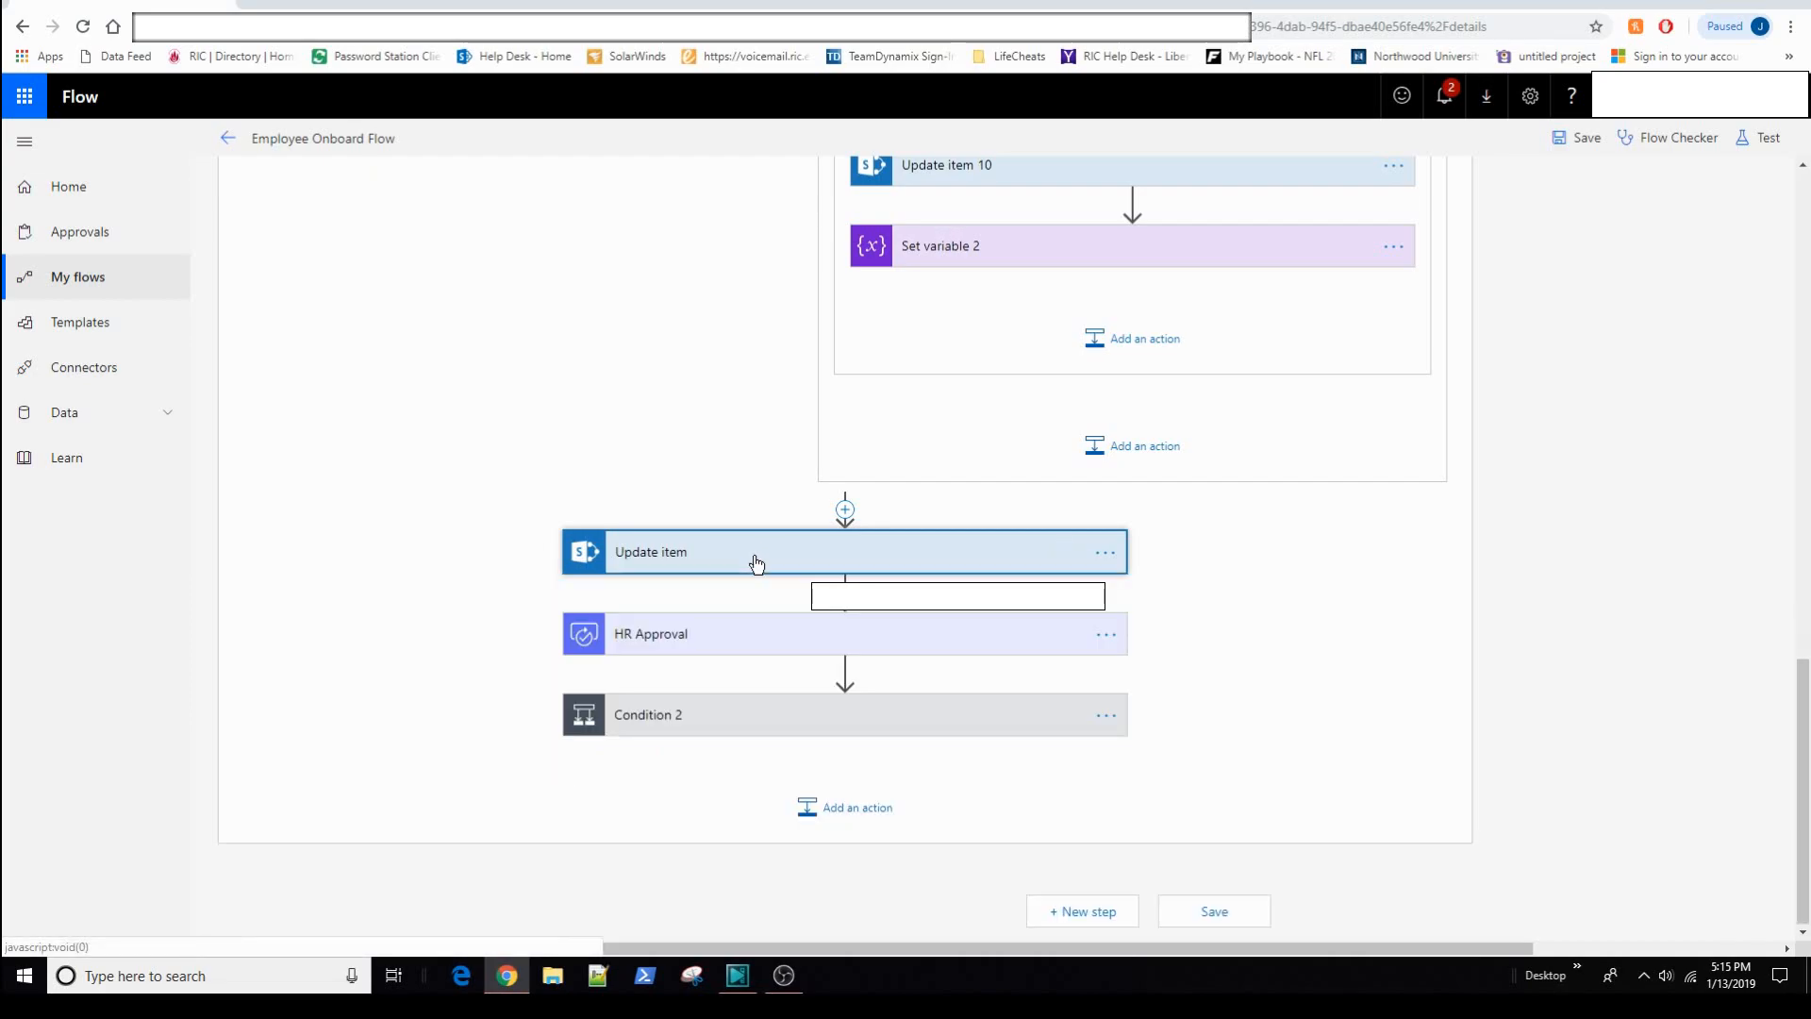
Step: Leave the Employee Onboard Flow editor and return to the list of My flows
left_click(9, 32)
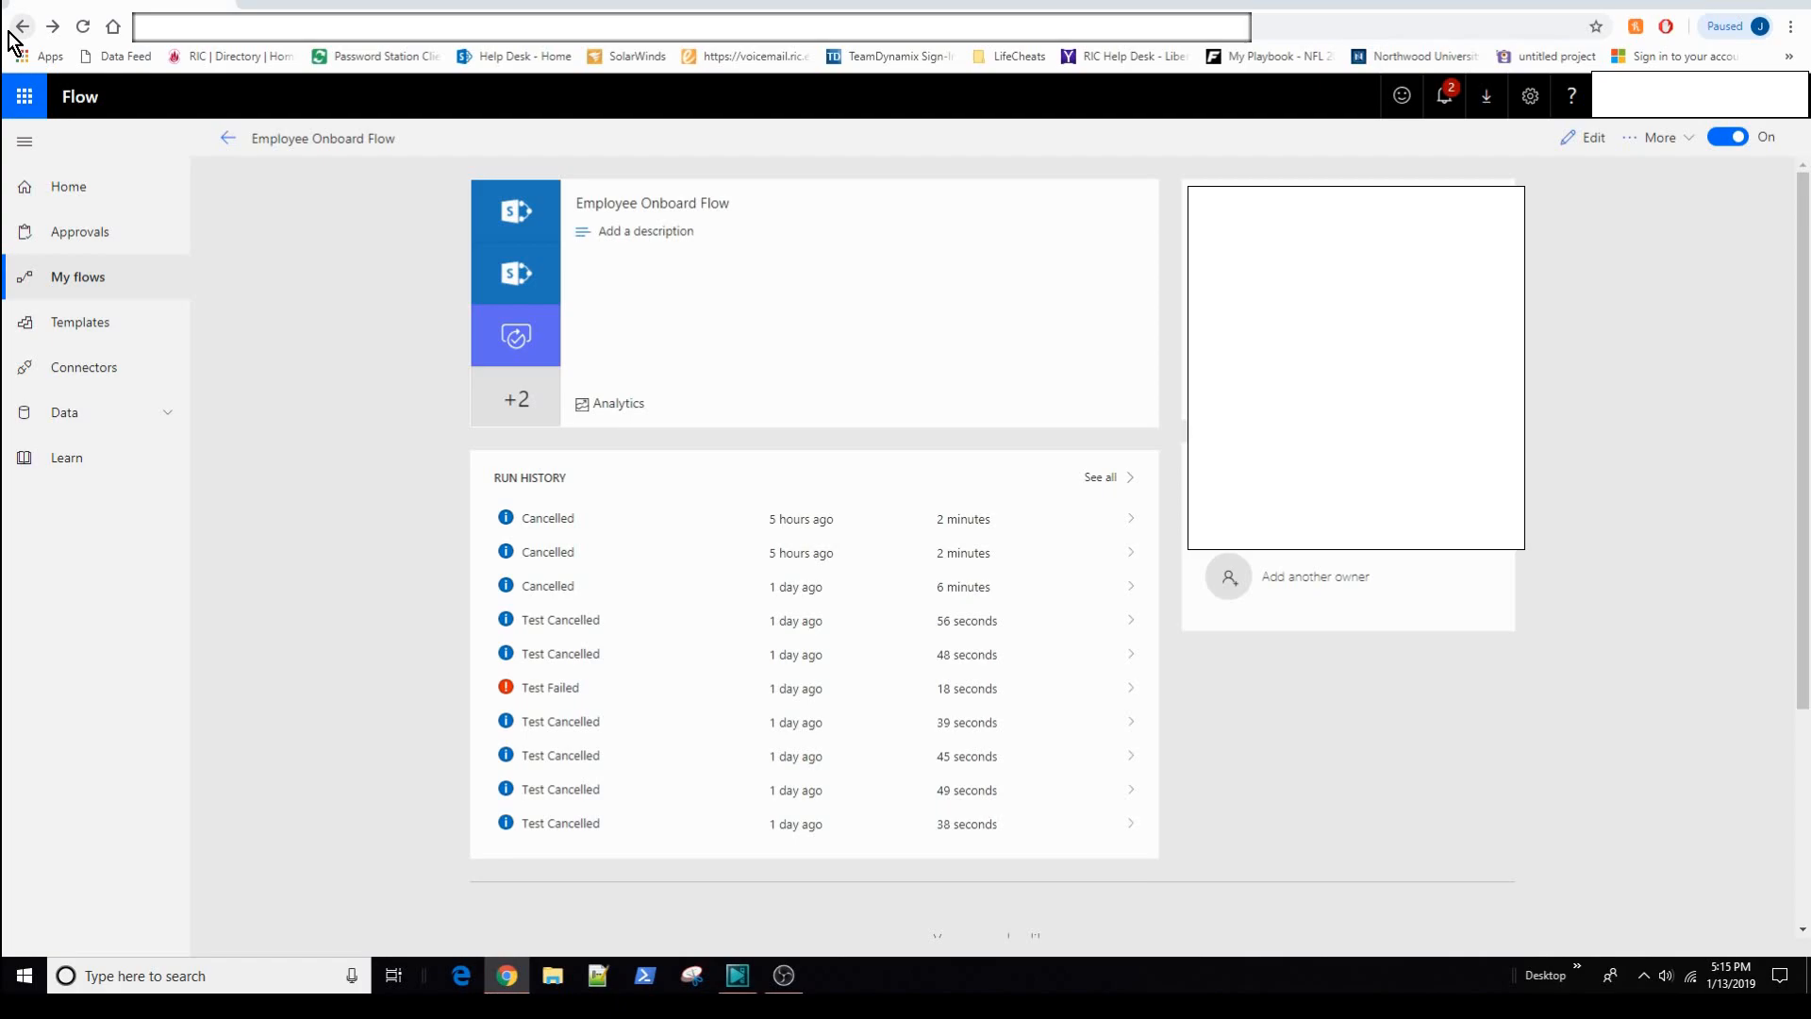
left_click(9, 32)
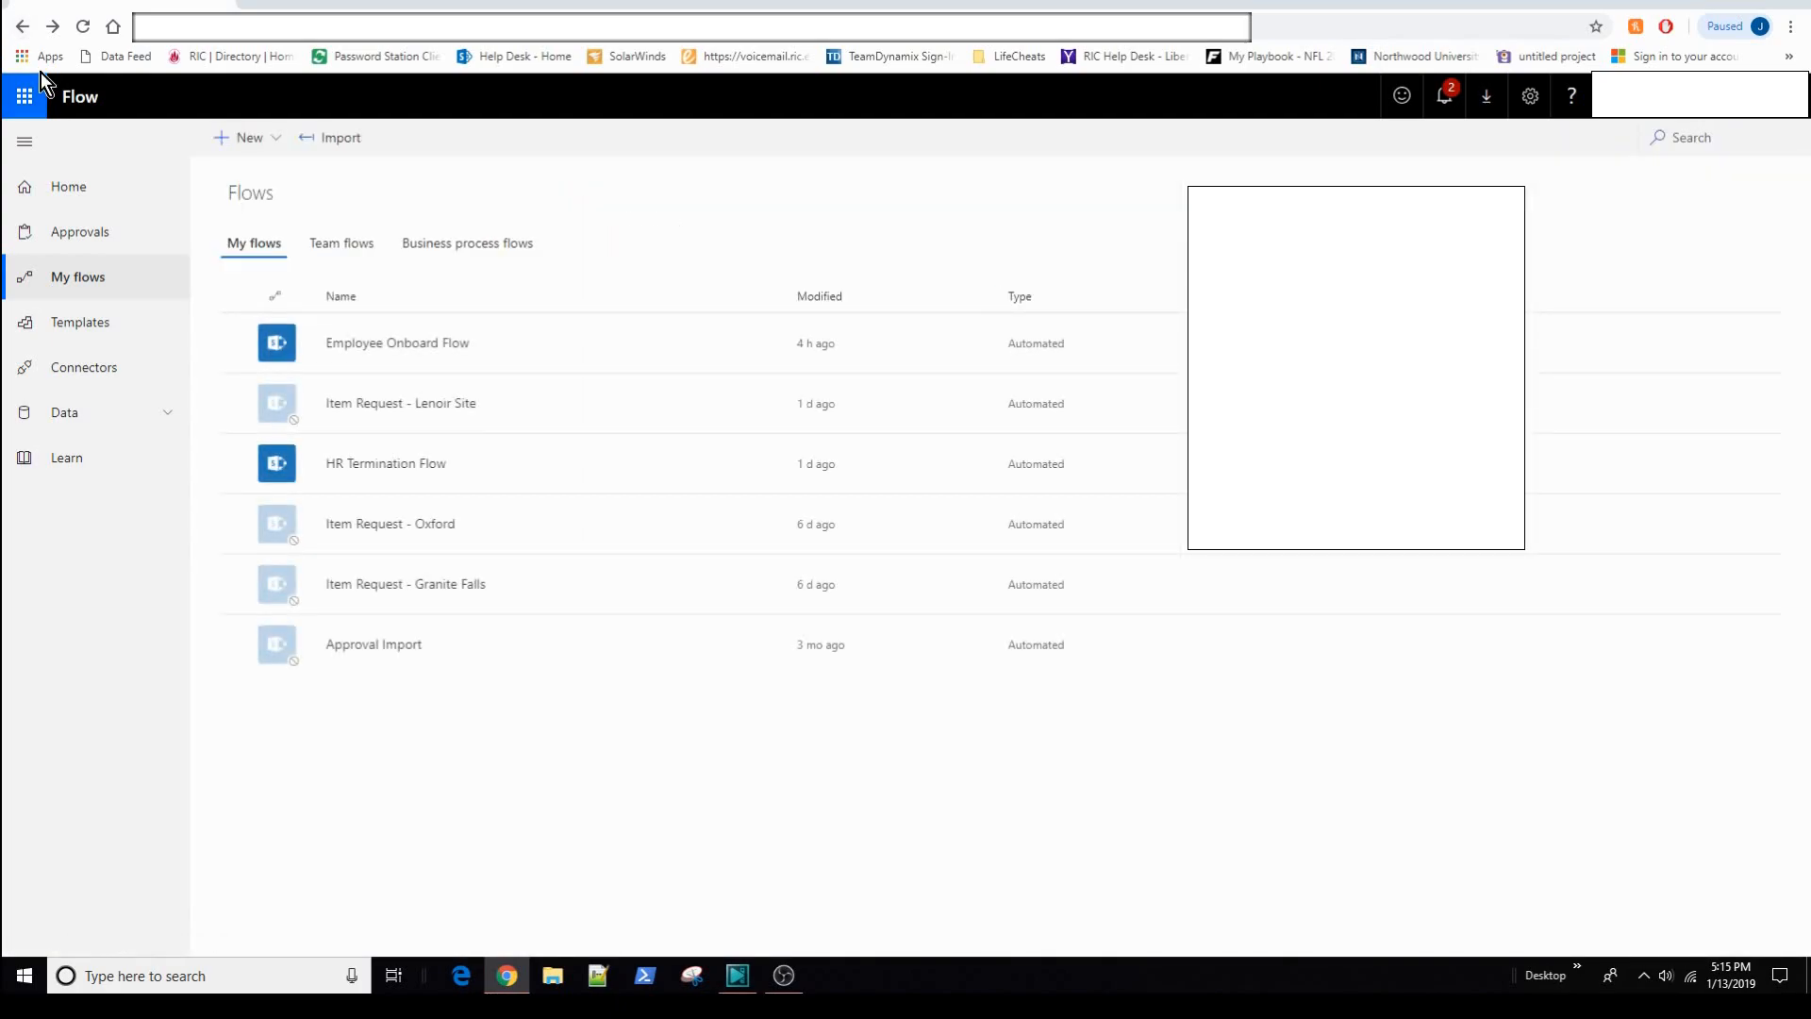